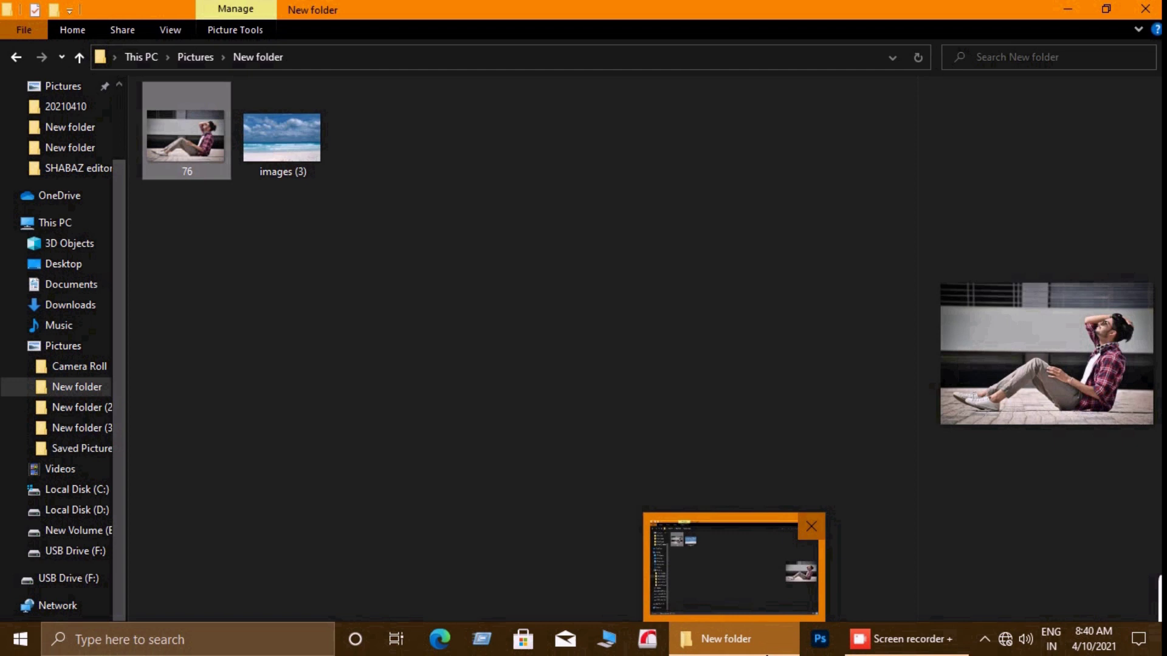
Outline the grey wall behind the man with the Polygonal Lasso.
left_click(820, 644)
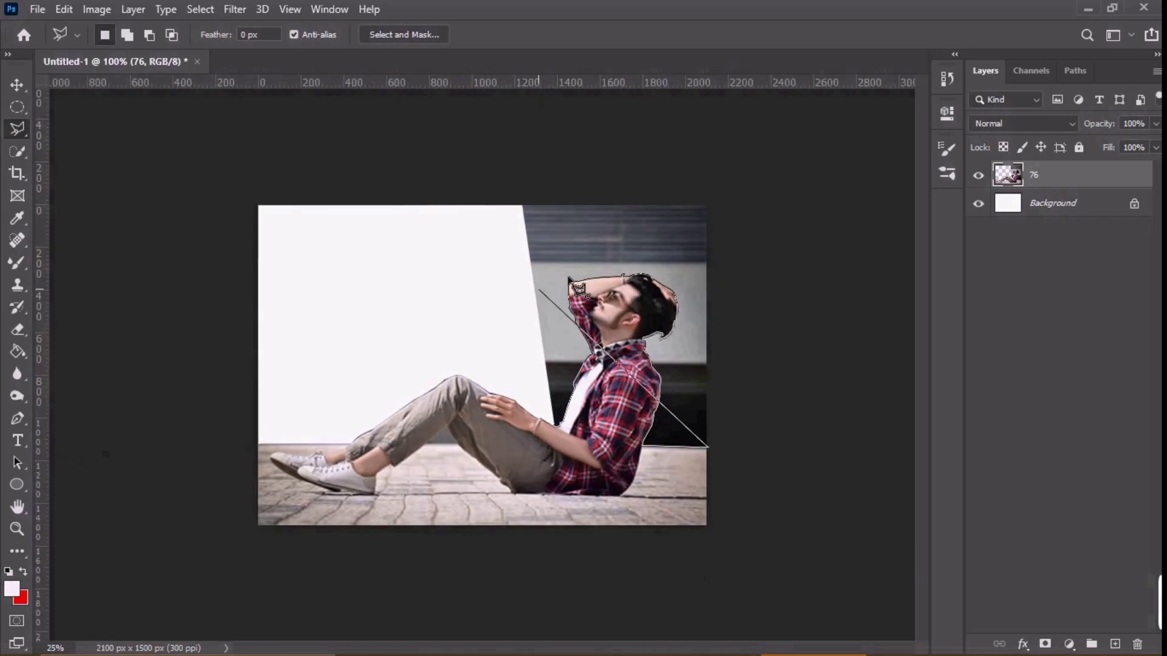
left_click(718, 157)
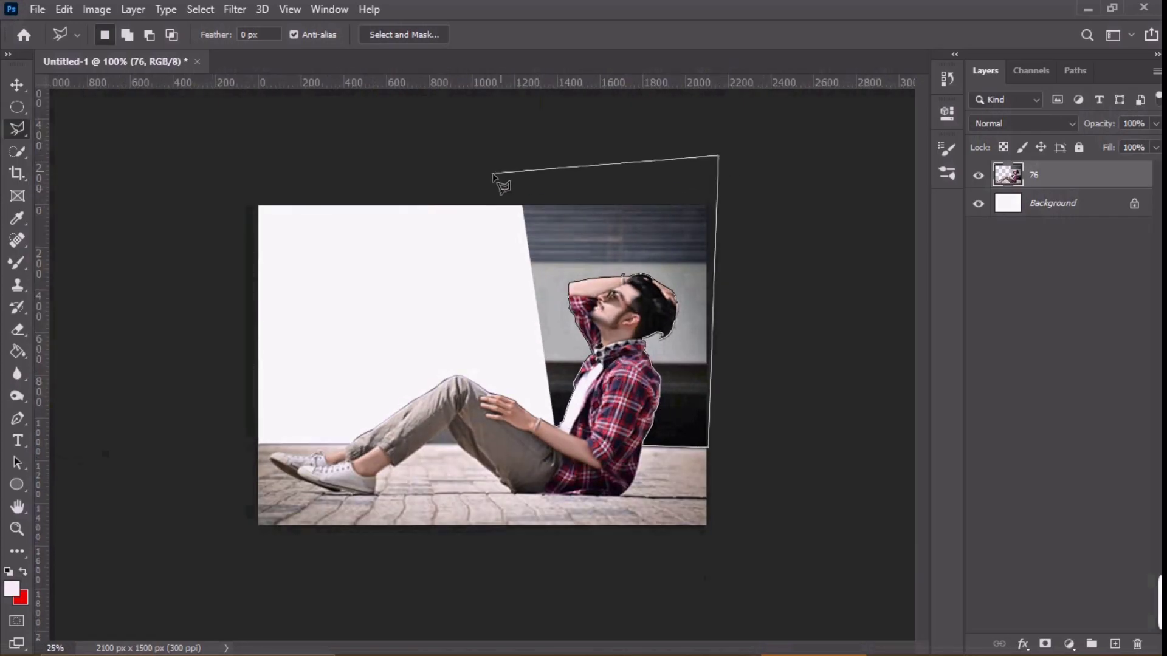
left_click(560, 433)
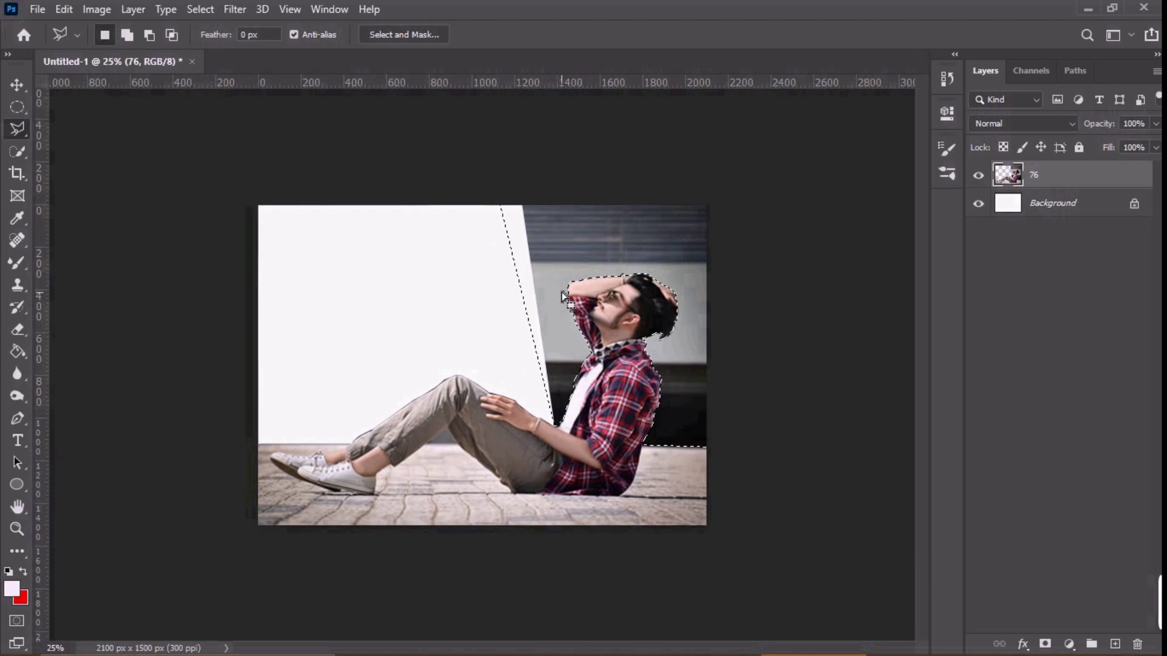
Feather the selection, delete the wall to white, deselect and zoom in.
right_click(558, 246)
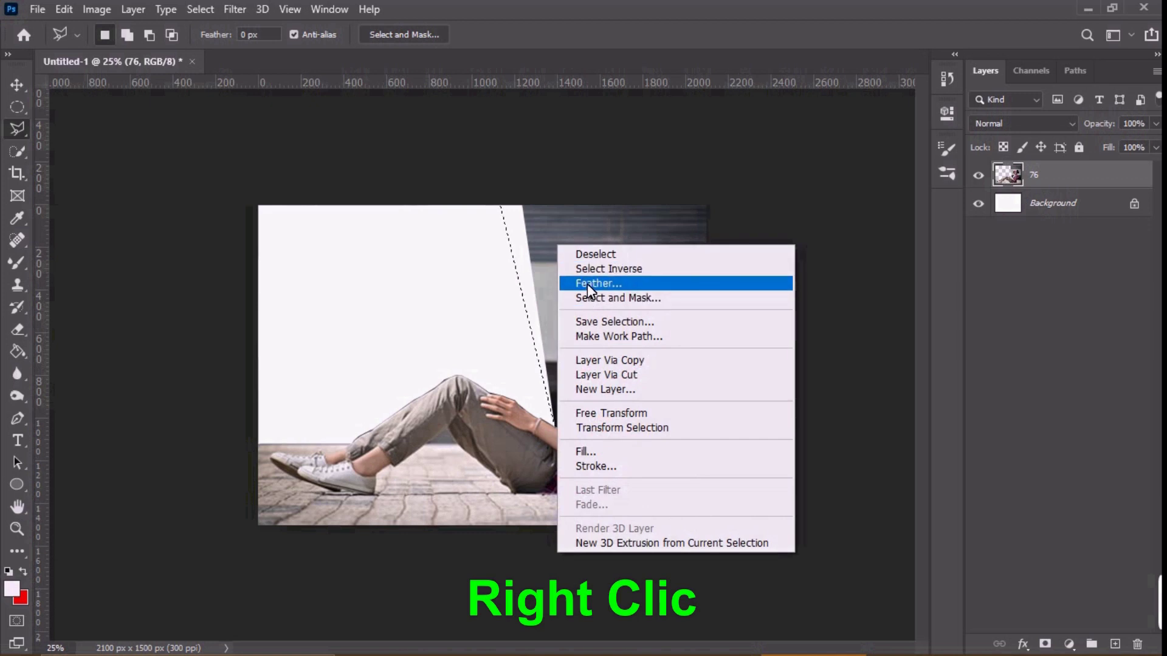
left_click(587, 283)
left_click(650, 193)
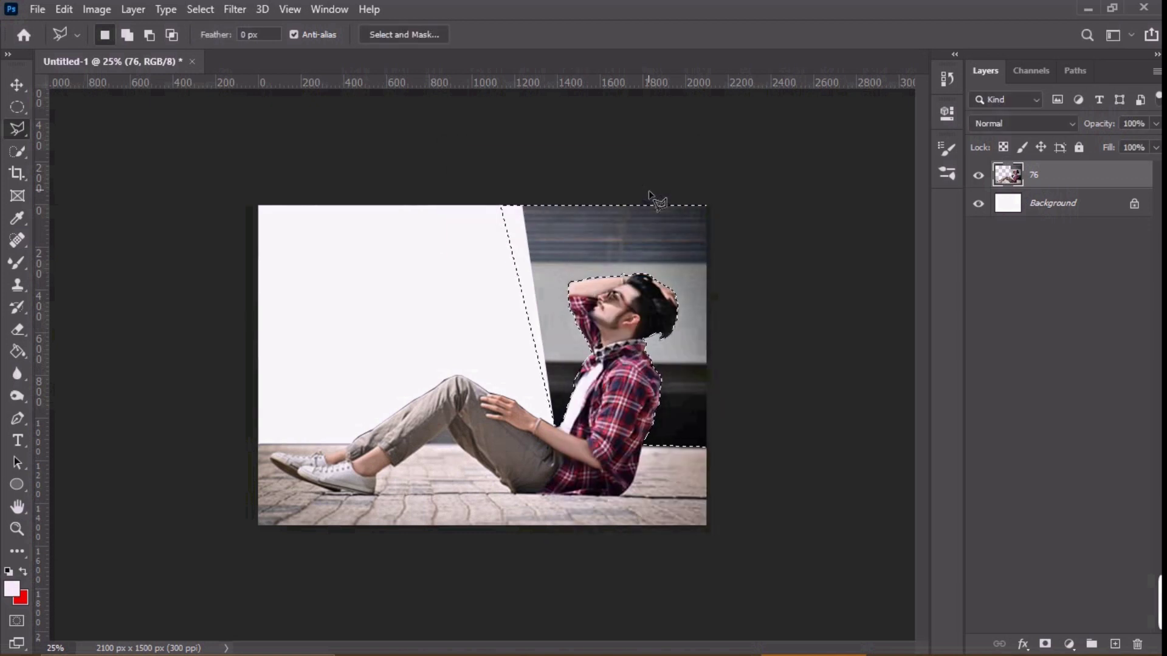
key("Delete")
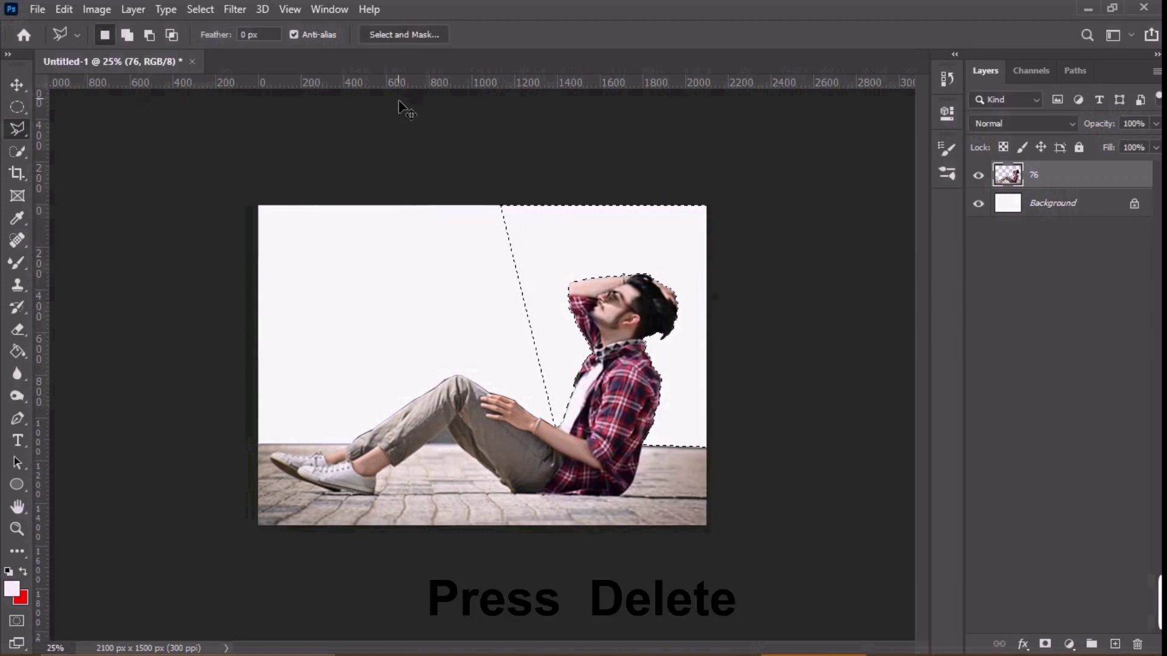
key("ctrl+d")
key("ctrl+plus")
key("ctrl+plus")
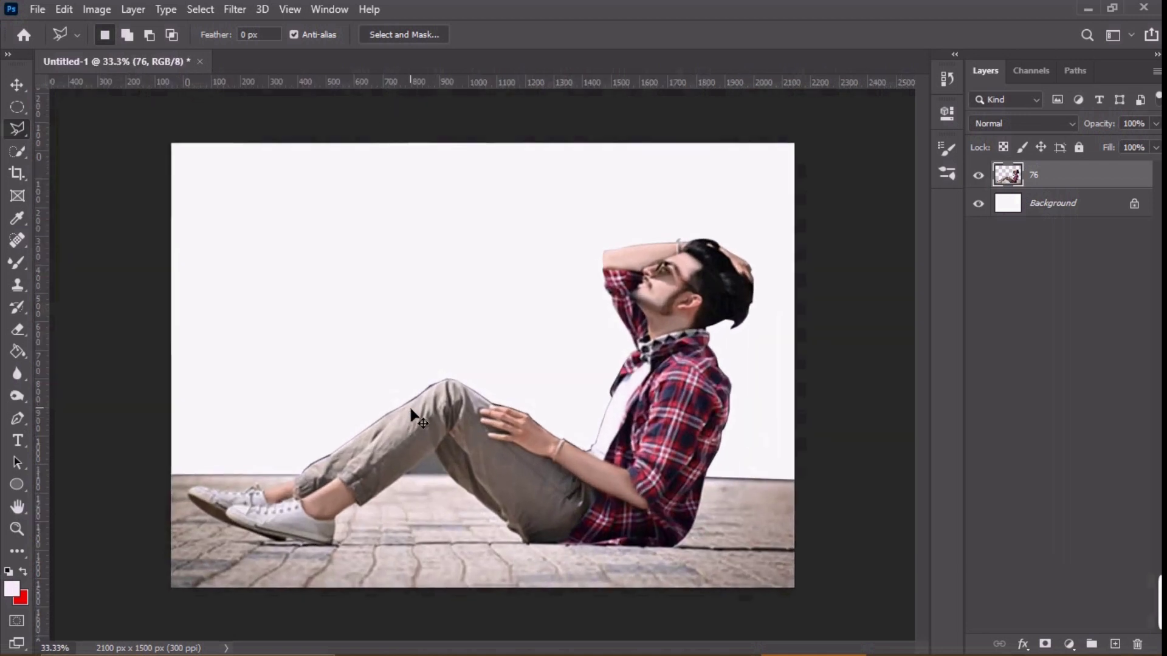
Lasso the triangular grey patch between the man's legs and delete it to white.
left_click_drag(409, 545, 349, 421)
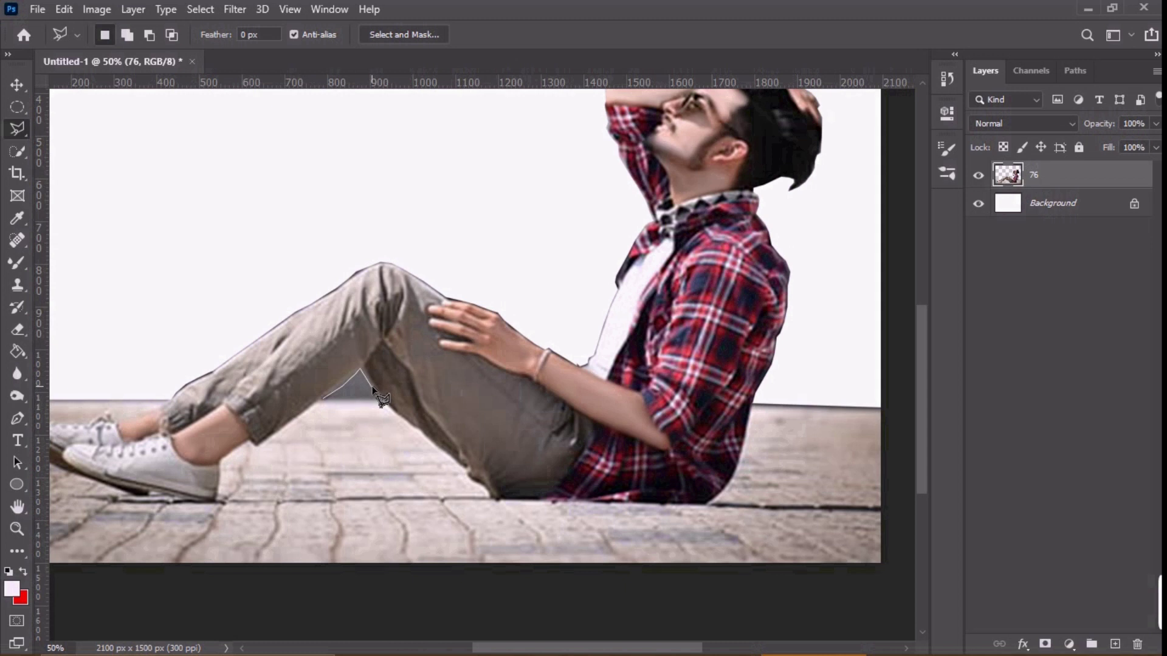
left_click(381, 399)
left_click(323, 401)
key("Delete")
key("ctrl+minus")
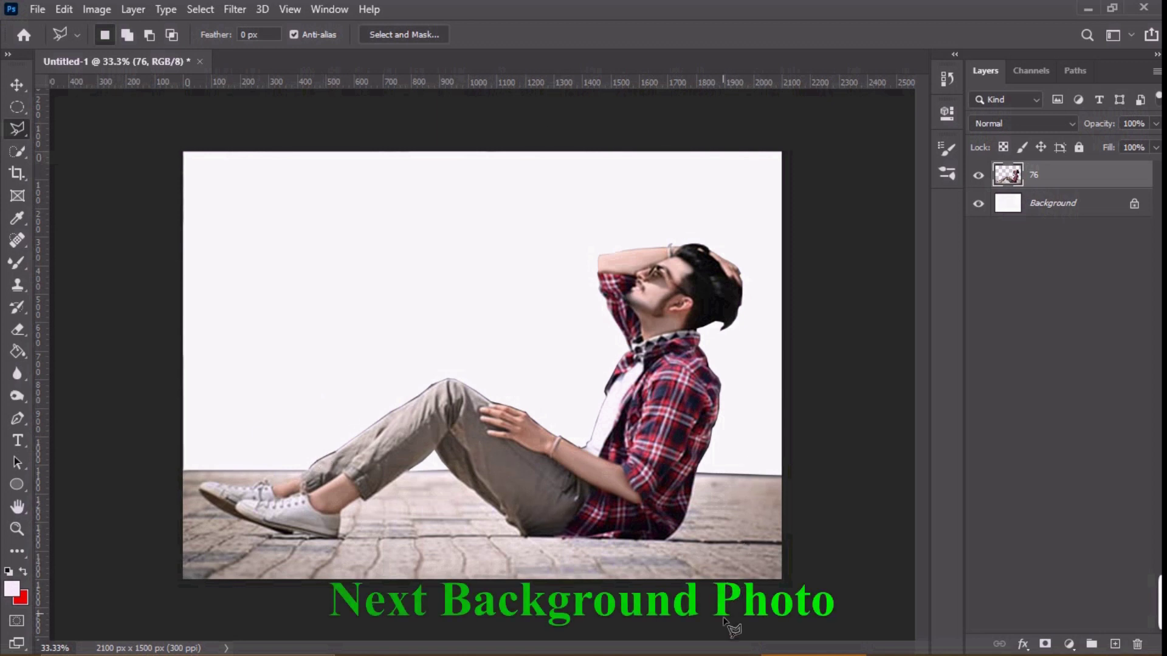
Drop the images (3) beach photo into Photoshop, scaled to fill the canvas.
left_click(723, 644)
left_click(276, 122)
mouse_move(275, 121)
left_mouse_down()
mouse_move(832, 653)
mouse_move(392, 312)
left_mouse_up()
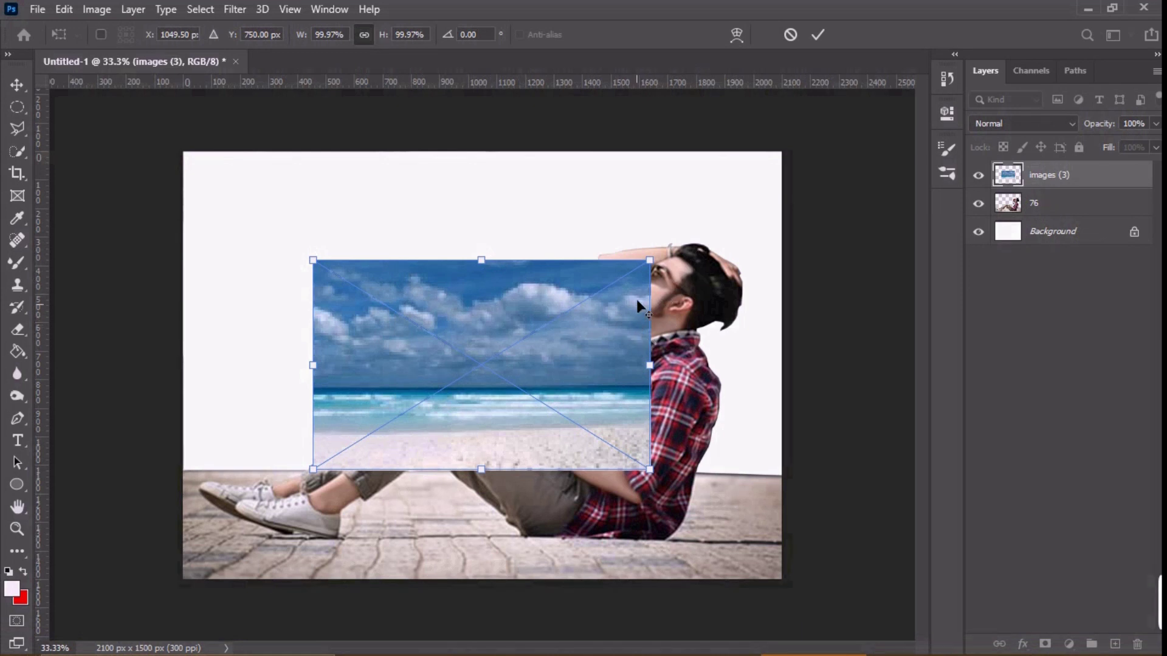
left_click_drag(663, 268, 784, 201)
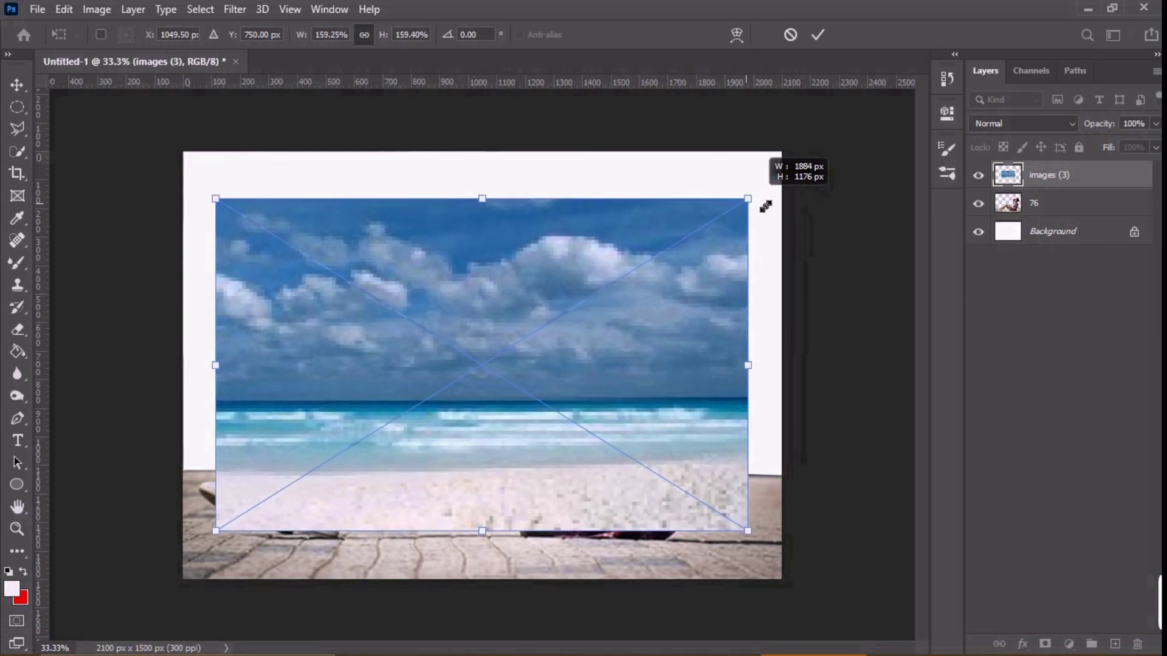
left_click_drag(784, 201, 782, 178)
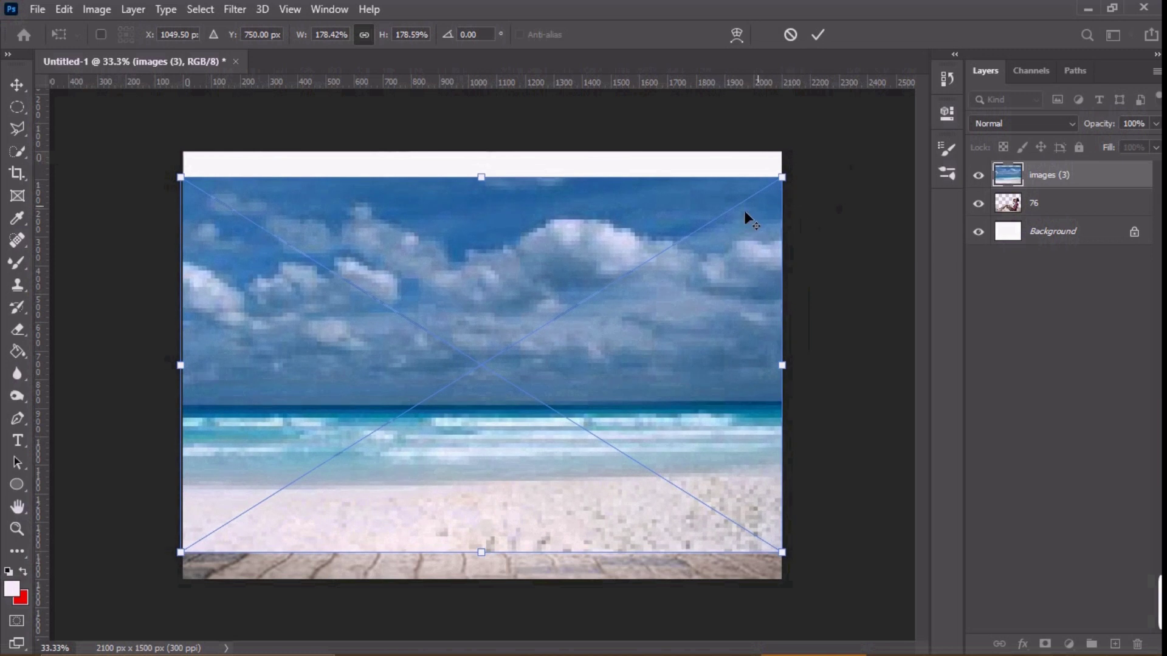
left_click_drag(643, 283, 643, 257)
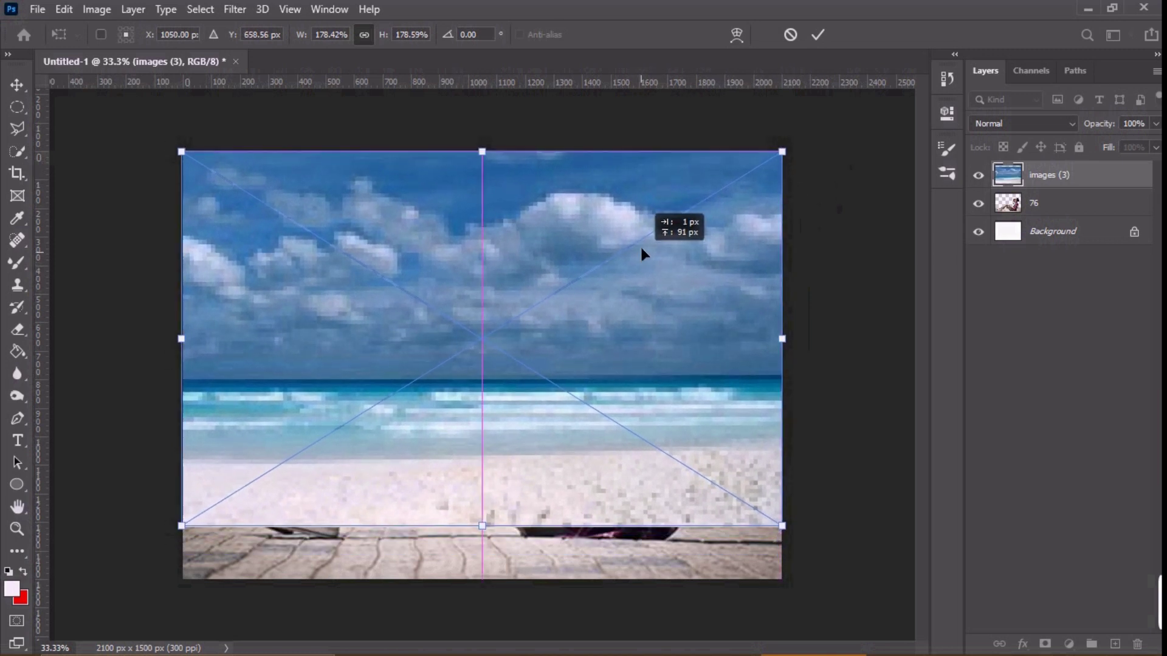
key("Return")
Move layer 76 above the beach layer and rasterize the images (3) layer.
left_click_drag(1036, 203, 1054, 175)
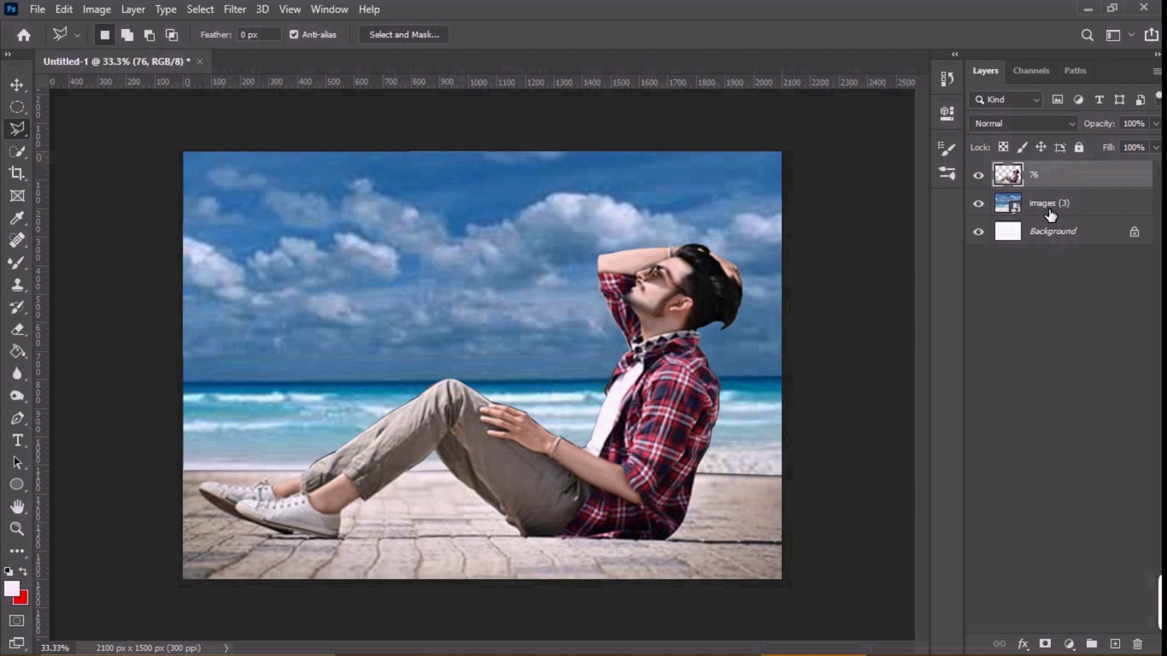
left_click(1050, 209)
right_click(1048, 207)
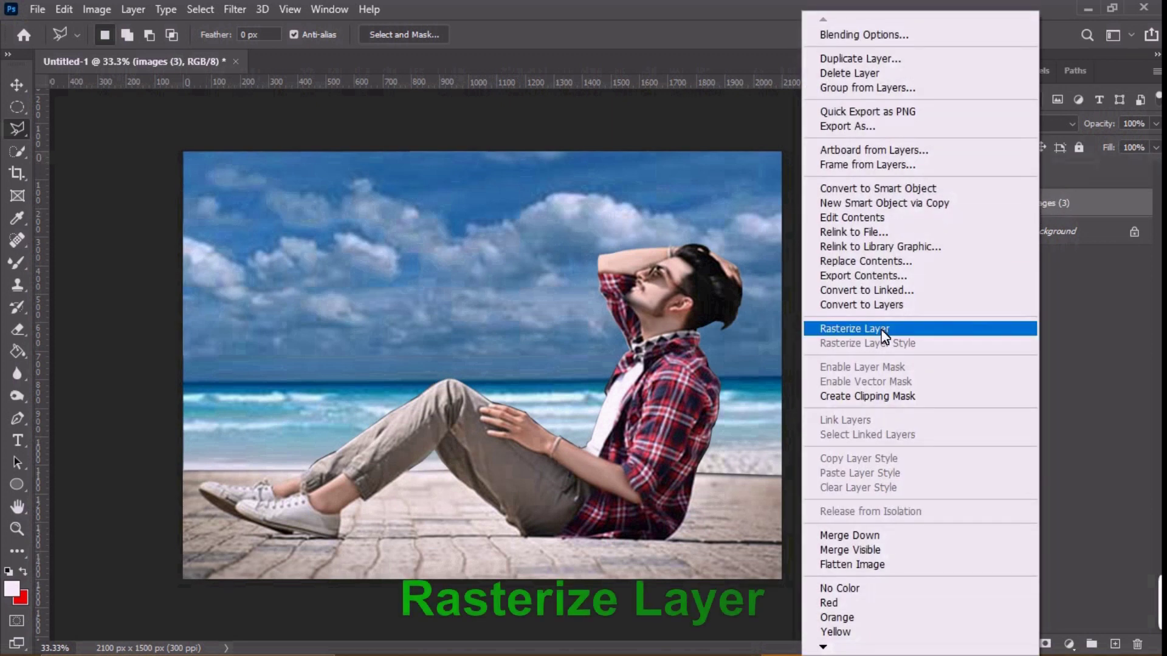
left_click(885, 331)
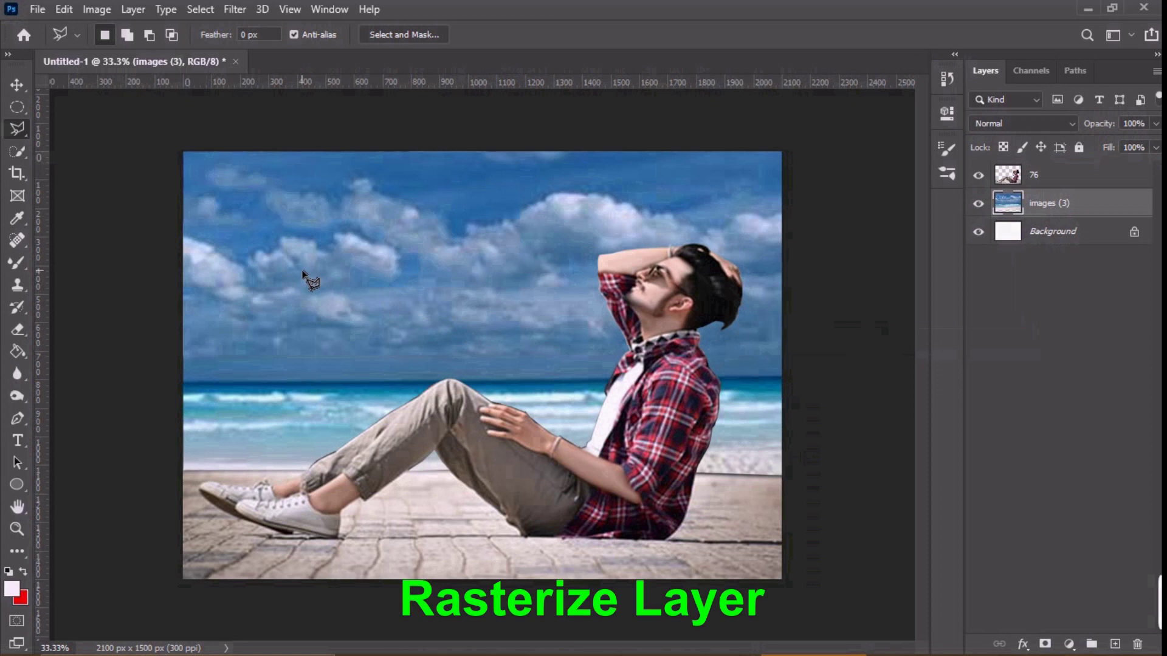
Apply a Camera Raw Filter with a cooler Temperature to the beach layer.
left_click(233, 9)
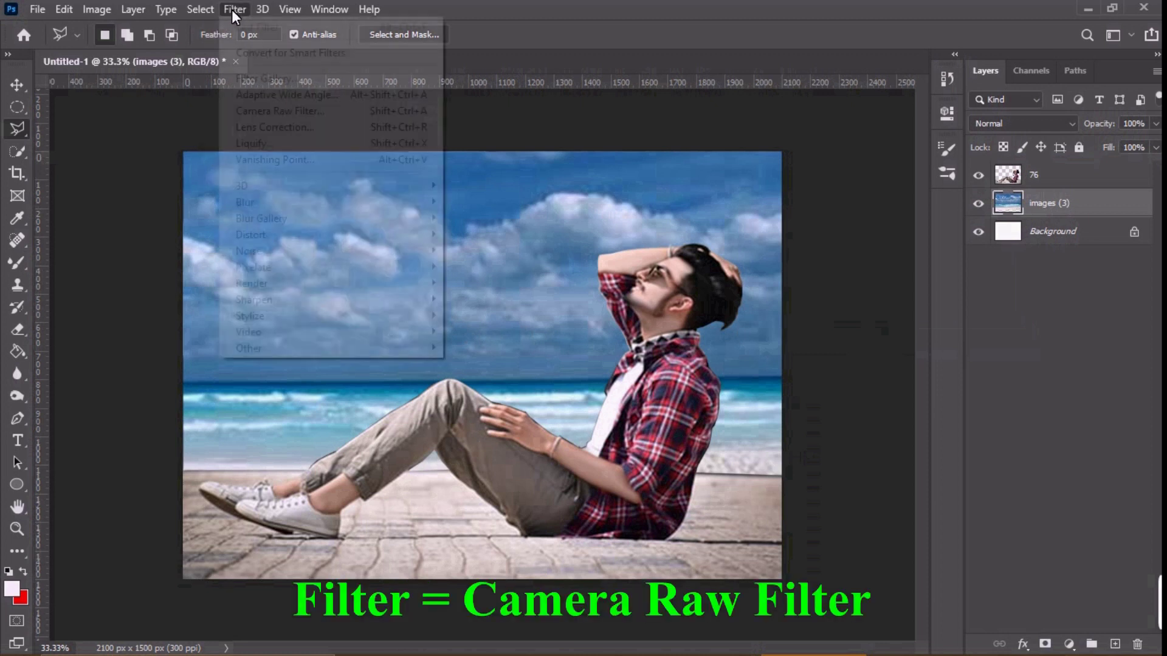
left_click(296, 115)
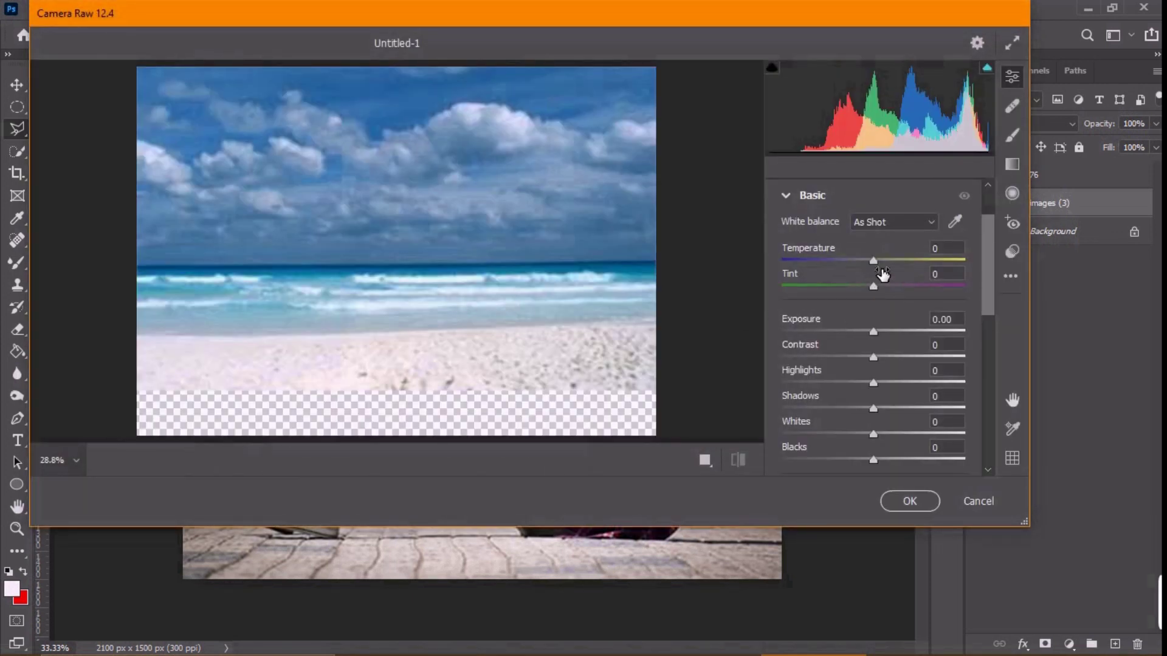
left_click_drag(875, 263, 817, 270)
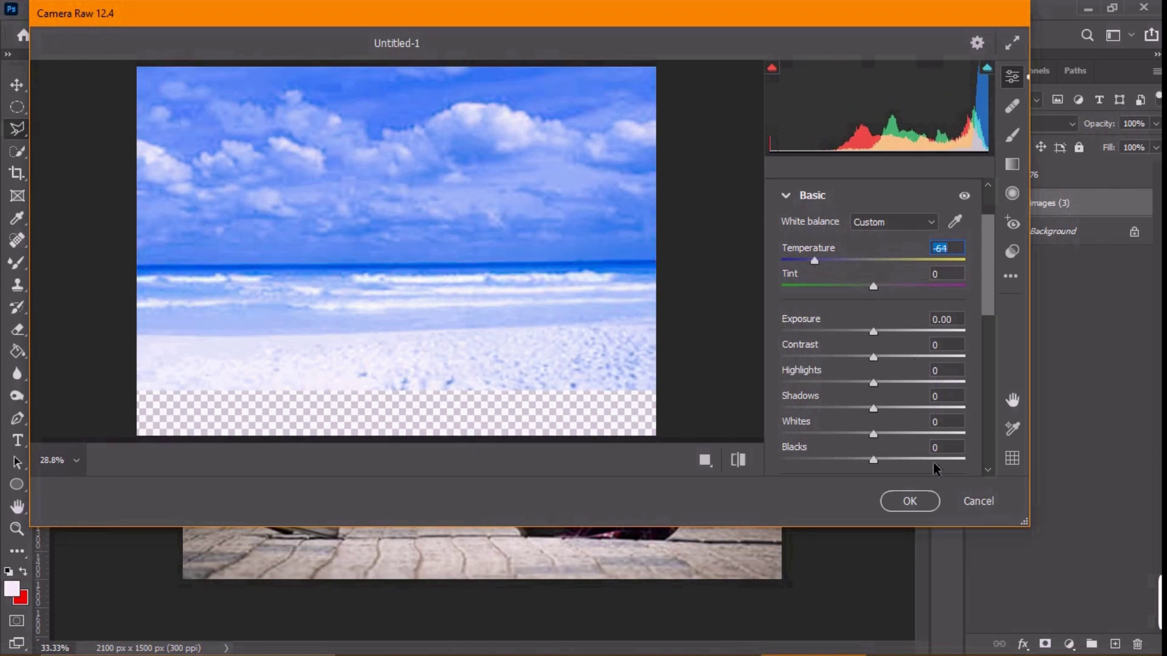
left_click(909, 501)
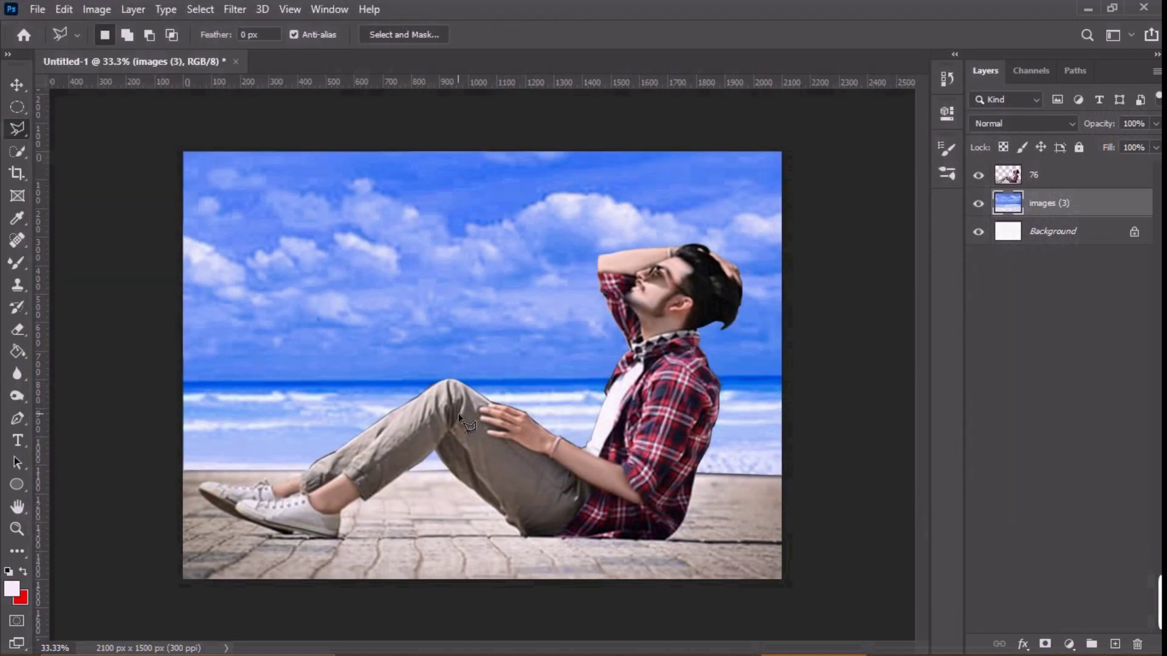
Blur layer 76's edges along the hand, forearm, head, knee and pant leg.
scroll(458, 413, "up", 1)
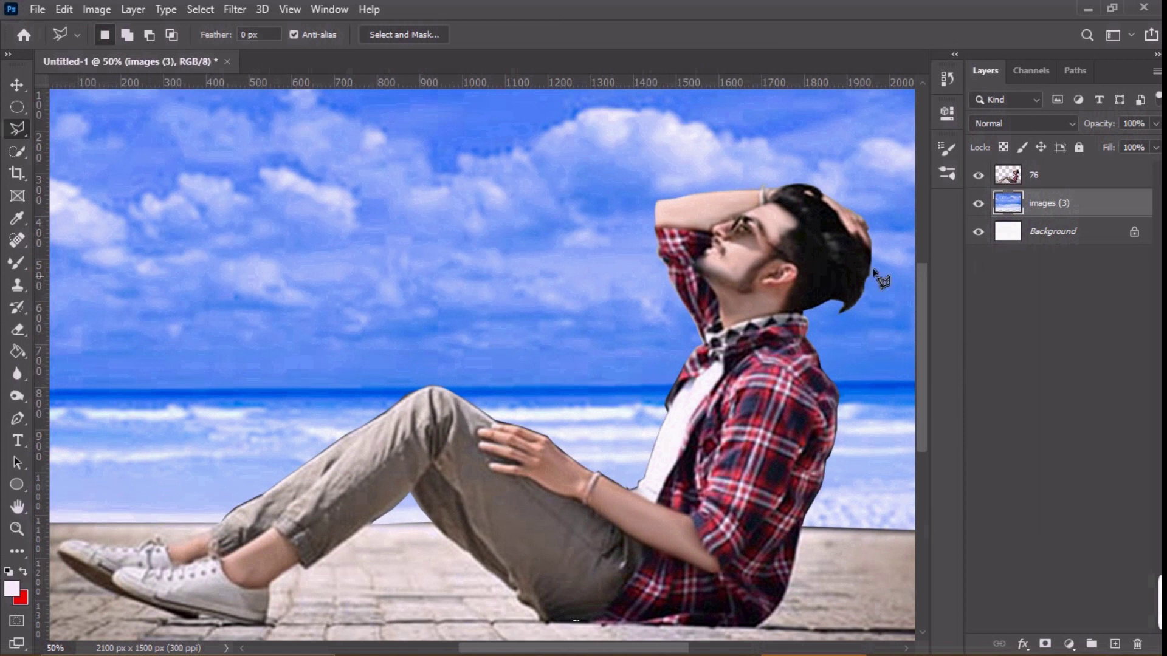
left_click(1029, 182)
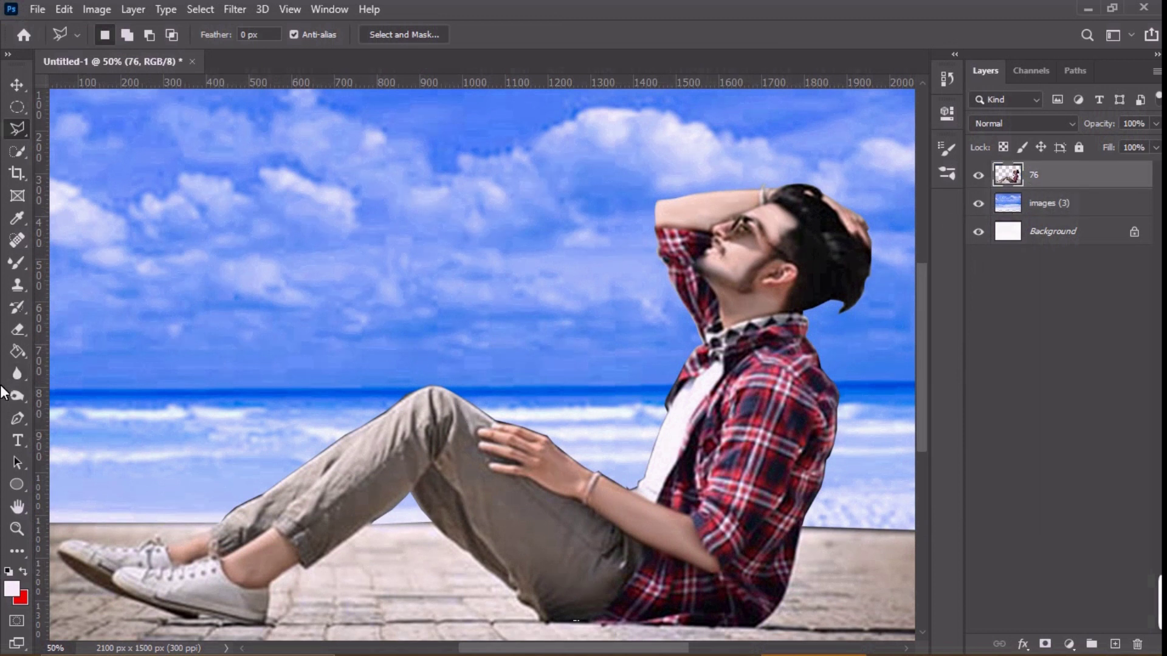
left_click(15, 374)
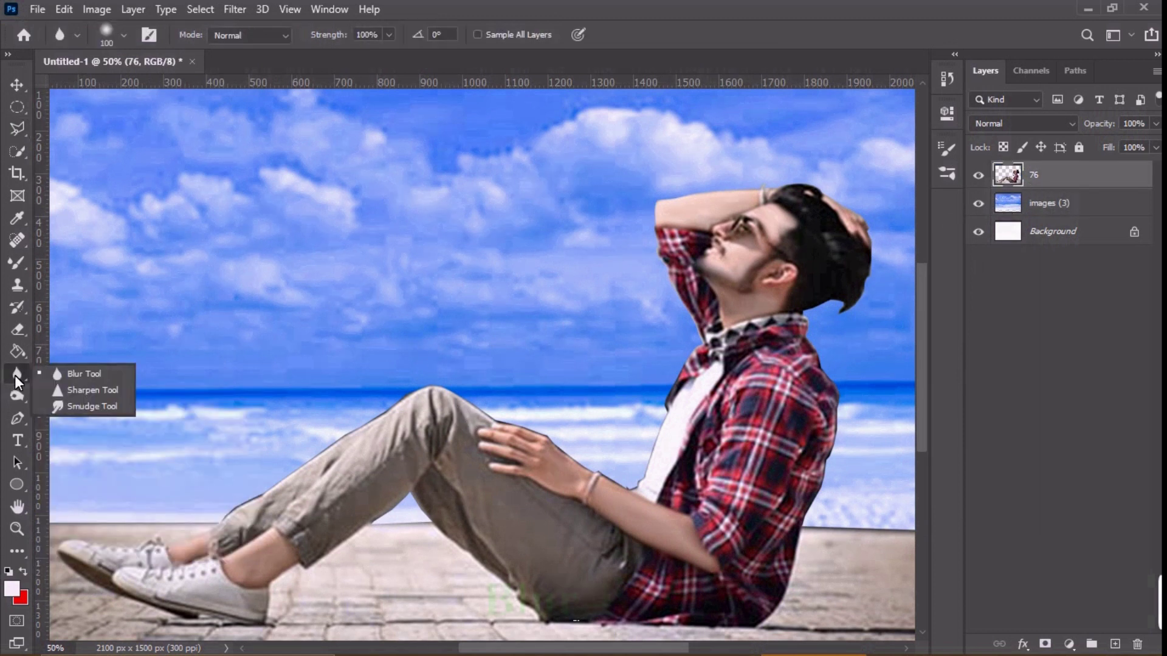
left_click(77, 374)
left_click_drag(360, 399, 523, 428)
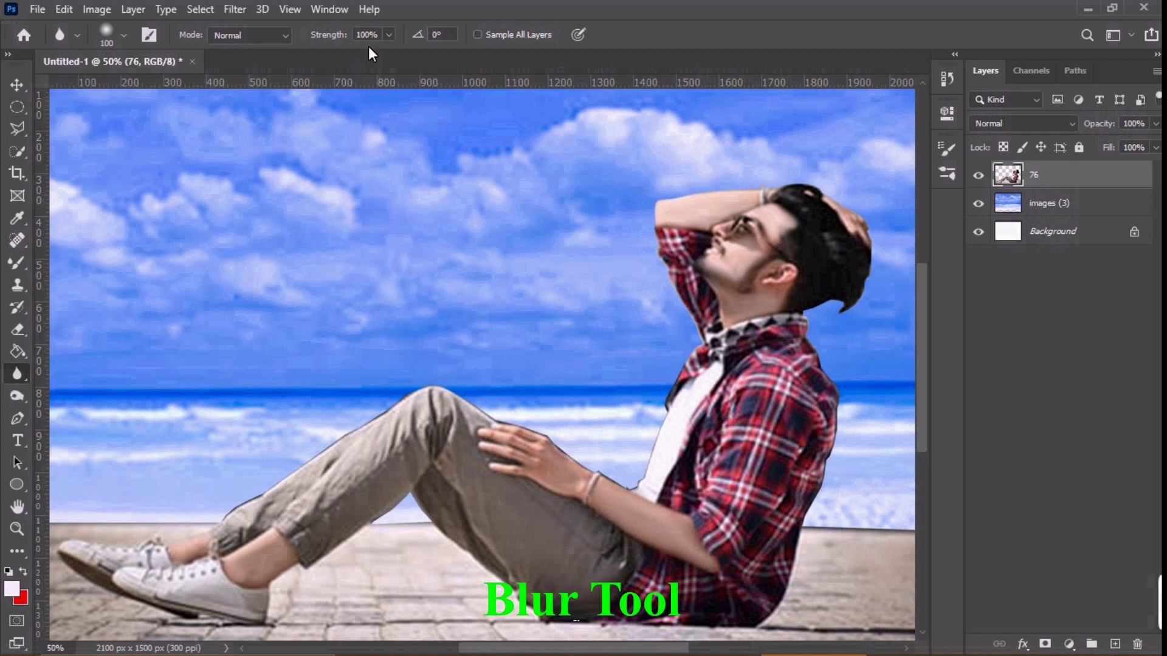
left_click(389, 35)
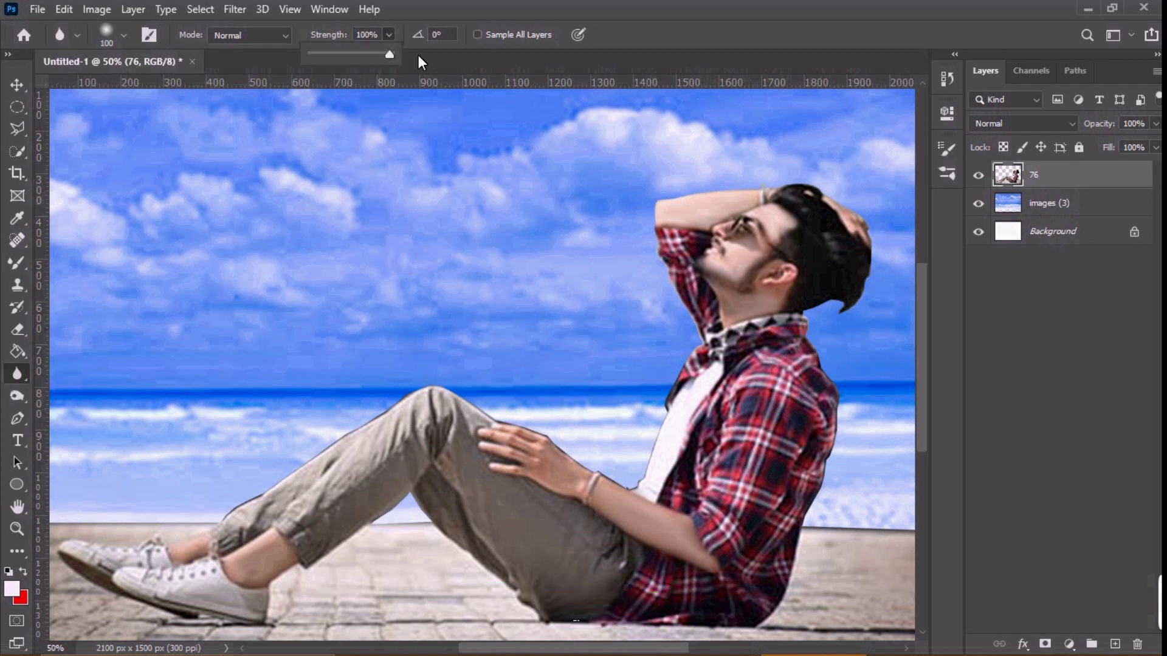
left_click(525, 442)
mouse_move(525, 442)
left_mouse_down()
mouse_move(566, 438)
mouse_move(529, 438)
mouse_move(617, 485)
mouse_move(666, 450)
left_mouse_up()
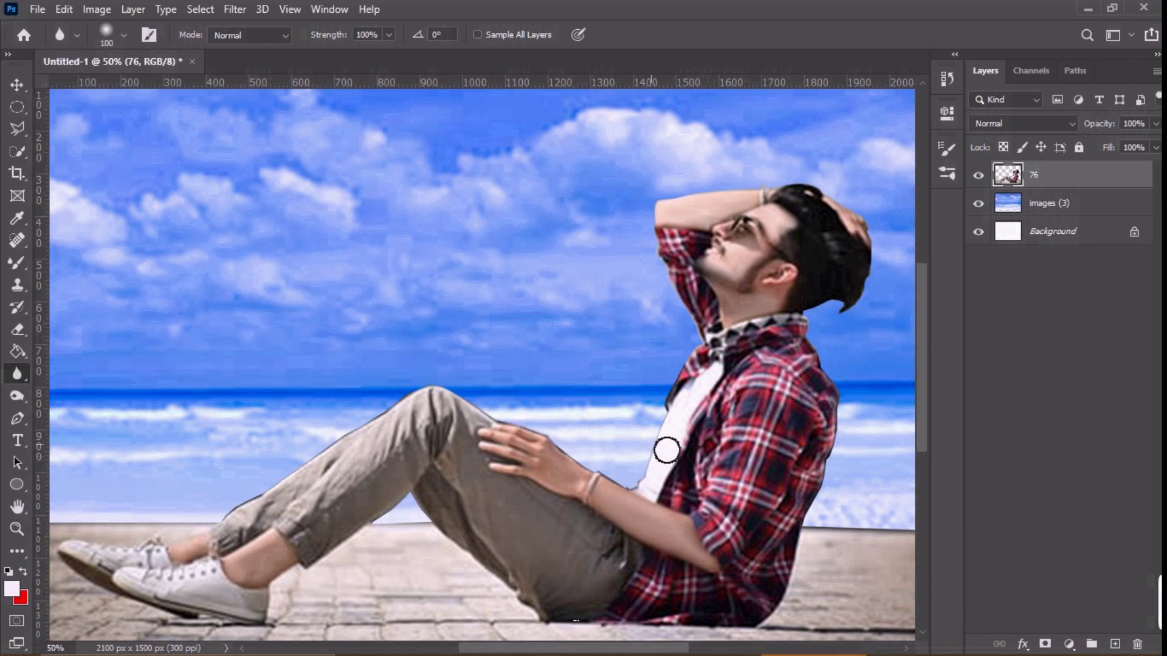
mouse_move(343, 452)
left_mouse_down()
mouse_move(244, 527)
mouse_move(657, 538)
left_mouse_up()
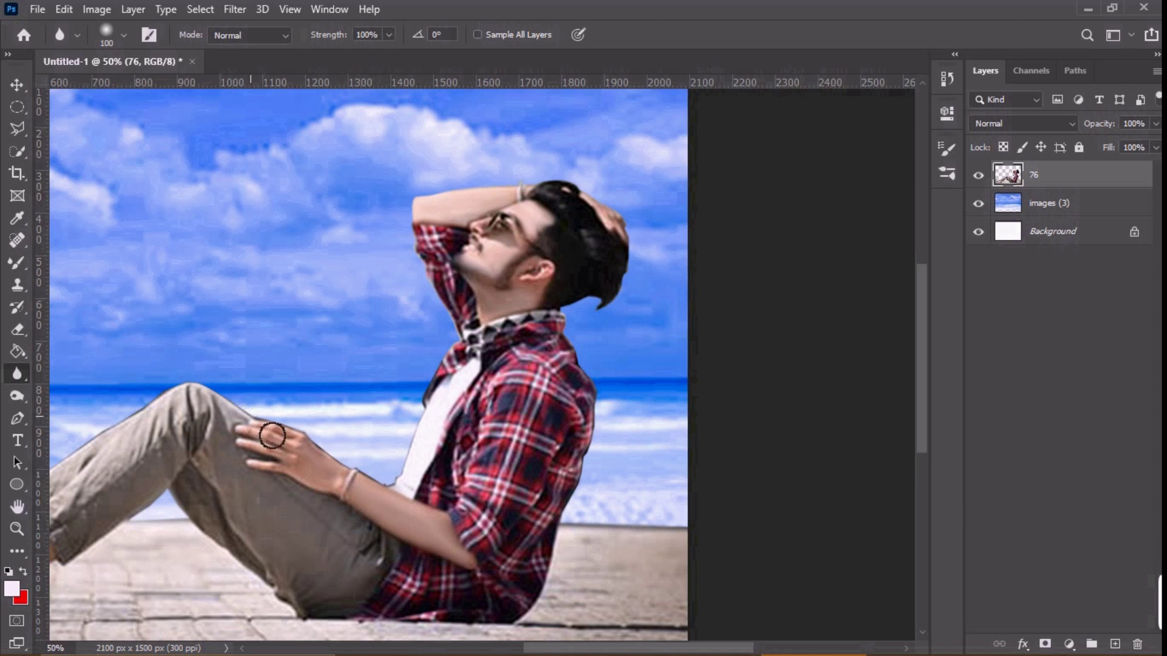
Drag the sa eagle logo file from File Explorer toward the Photoshop canvas.
left_click(19, 85)
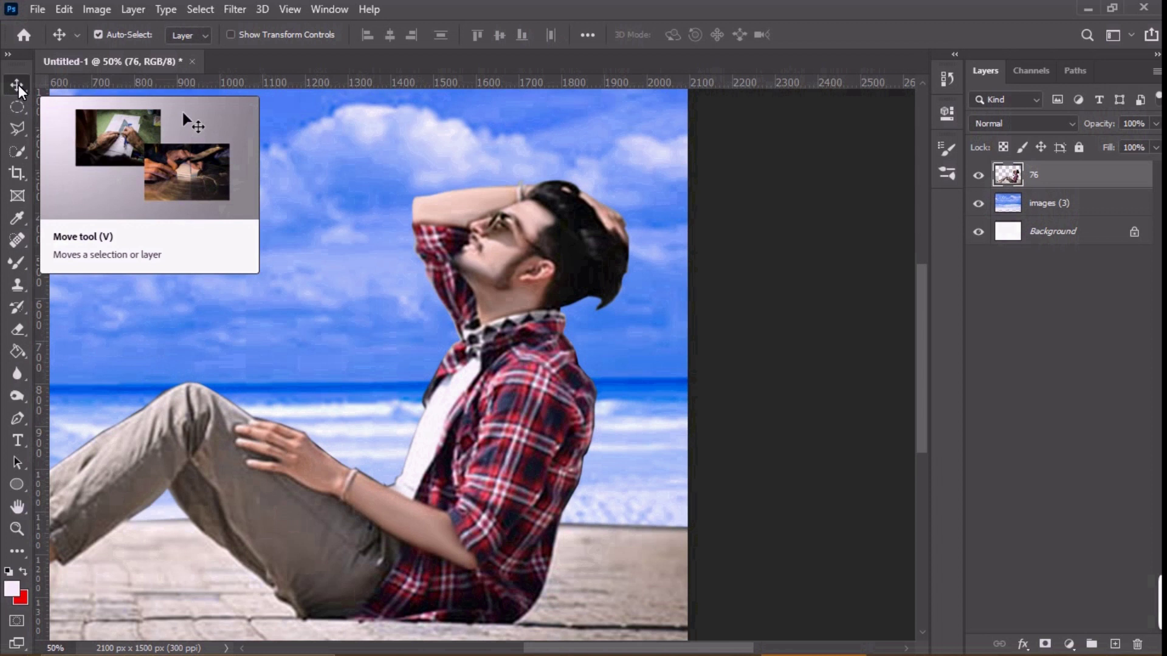
key("ctrl+minus")
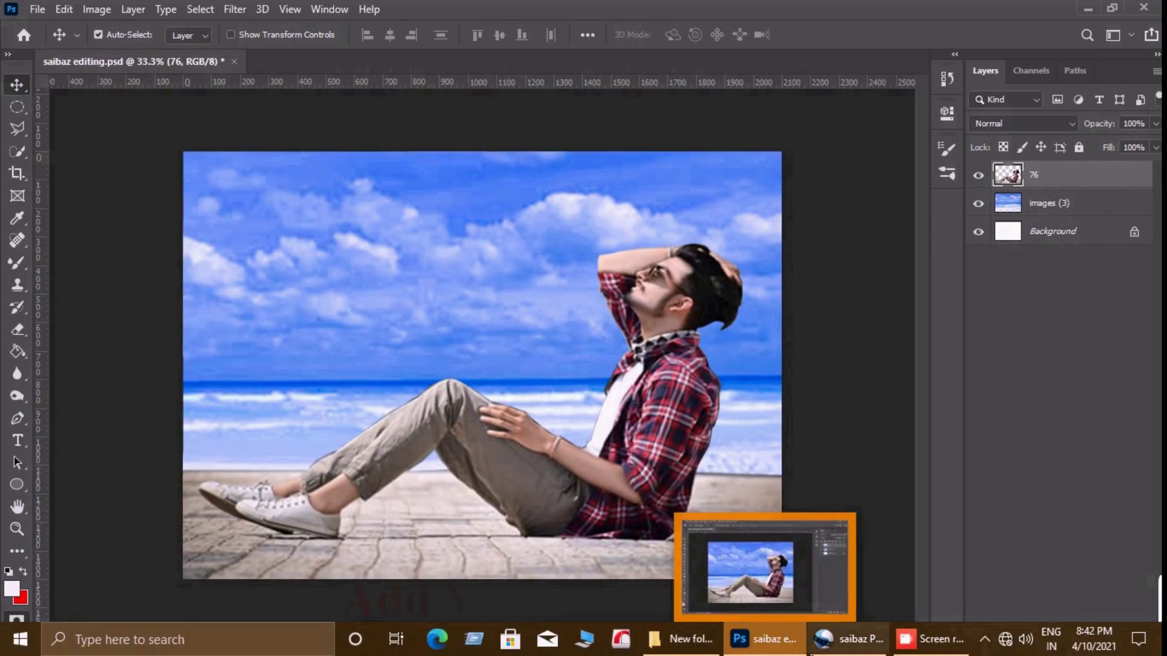
left_click(681, 638)
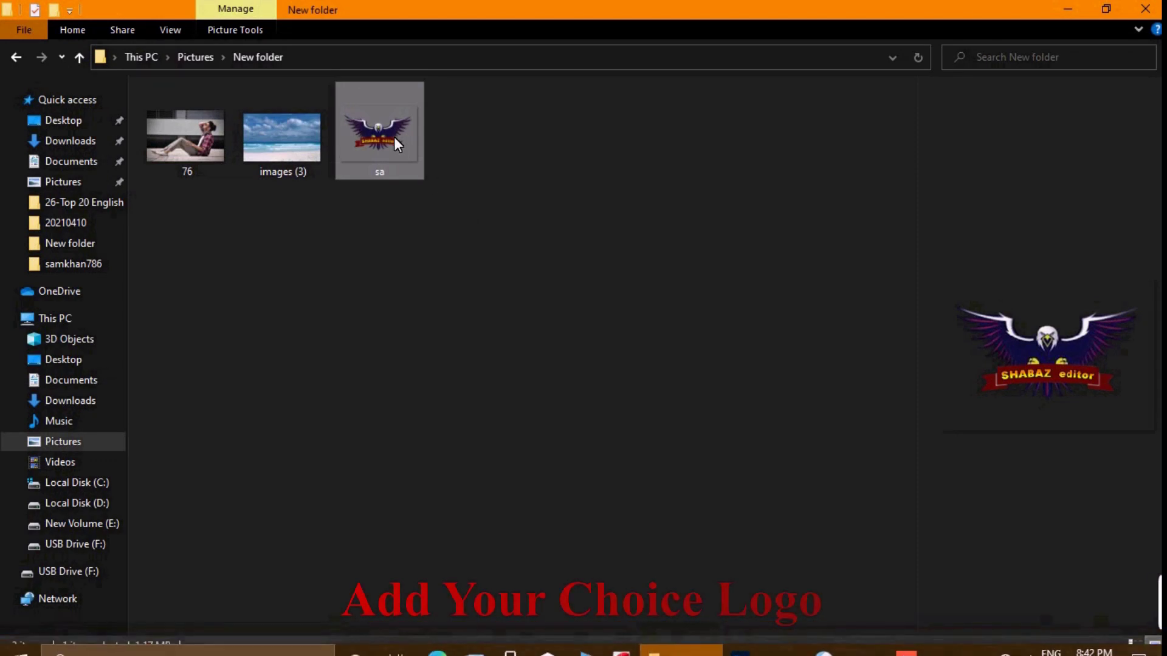
left_click_drag(394, 137, 790, 633)
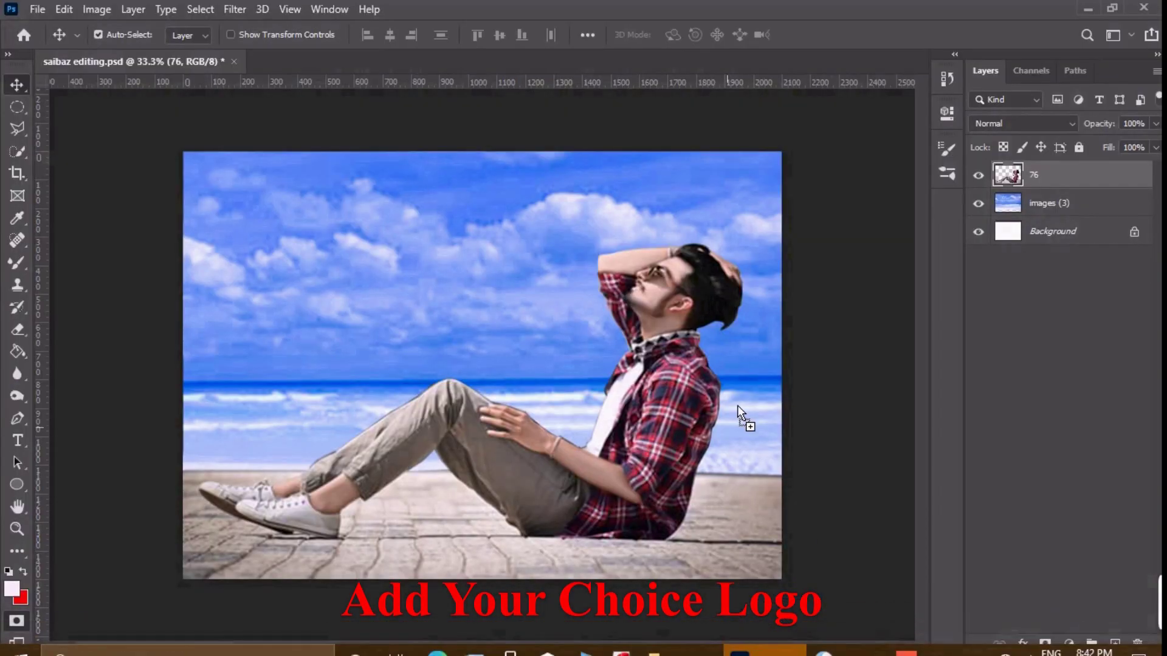
left_click_drag(781, 620, 768, 400)
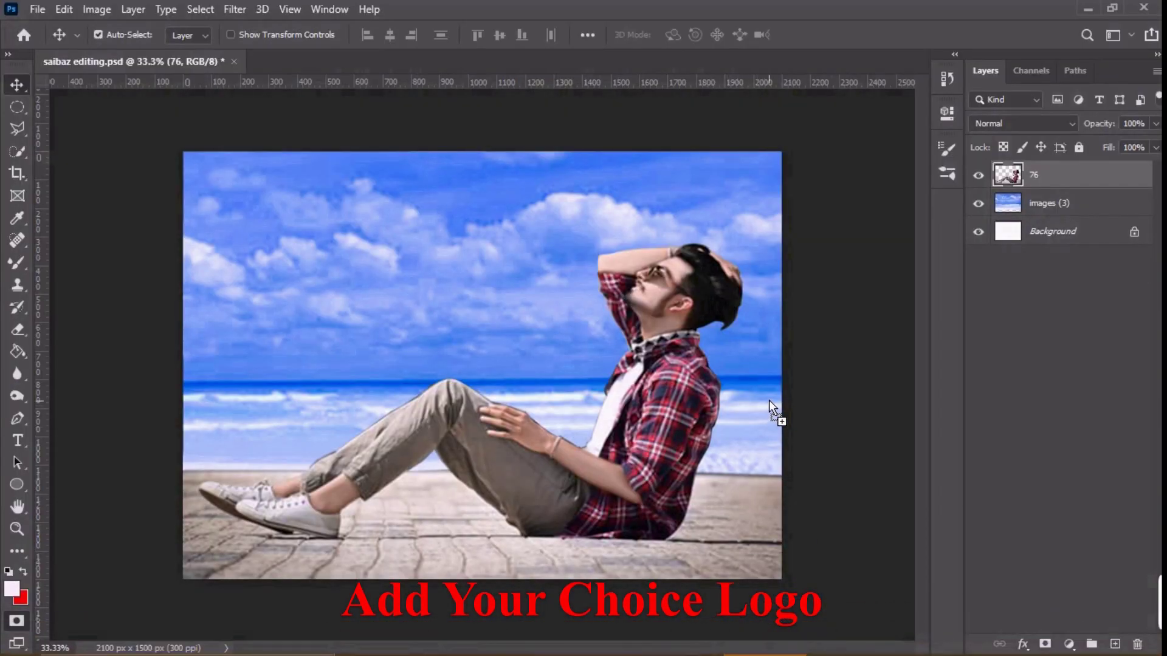
Drop the sa logo onto the canvas, shrink it and place it top-right.
left_click_drag(720, 232, 714, 179)
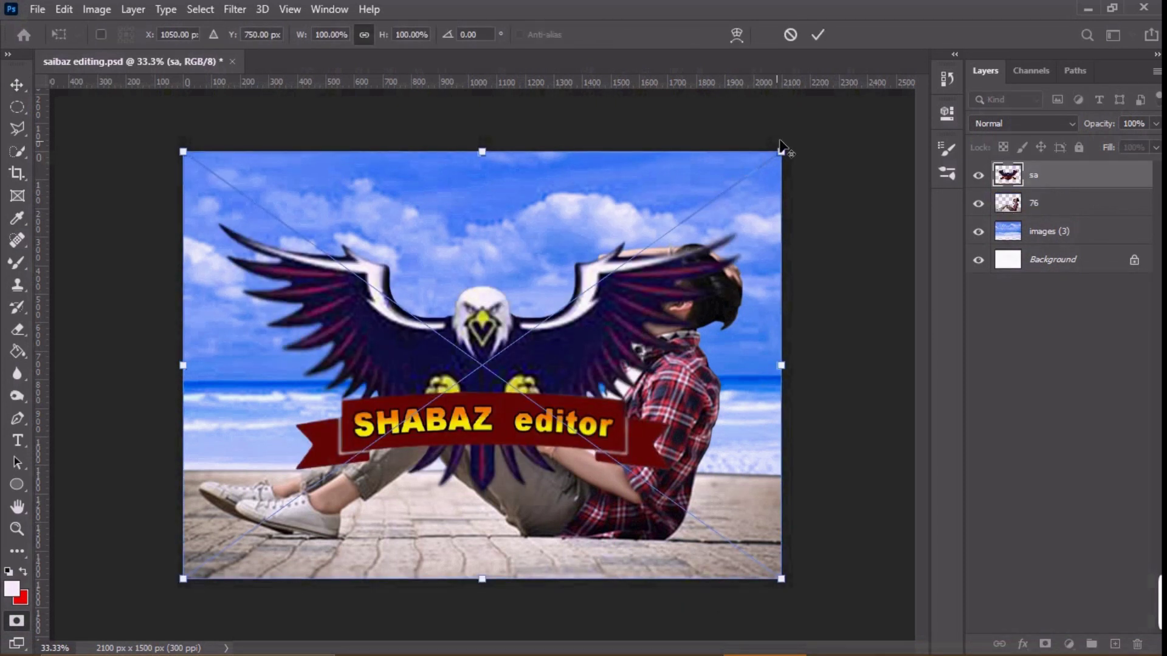
mouse_move(788, 153)
left_mouse_down()
mouse_move(561, 327)
mouse_move(534, 313)
left_mouse_up()
left_click_drag(507, 360, 752, 195)
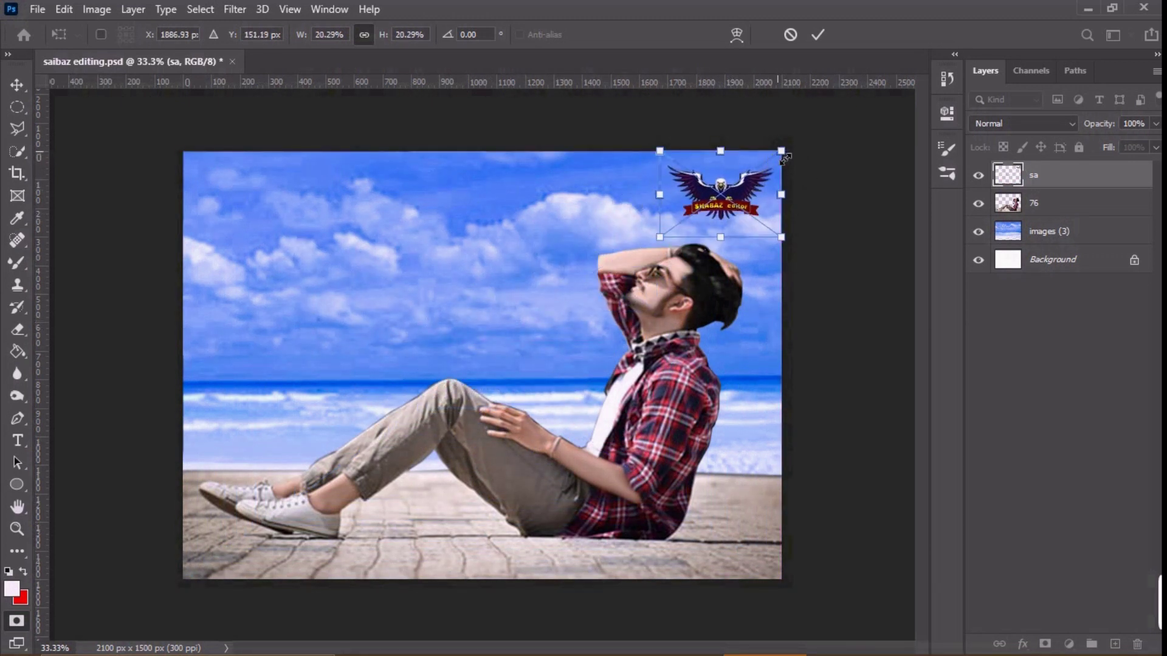
left_click_drag(784, 155, 746, 187)
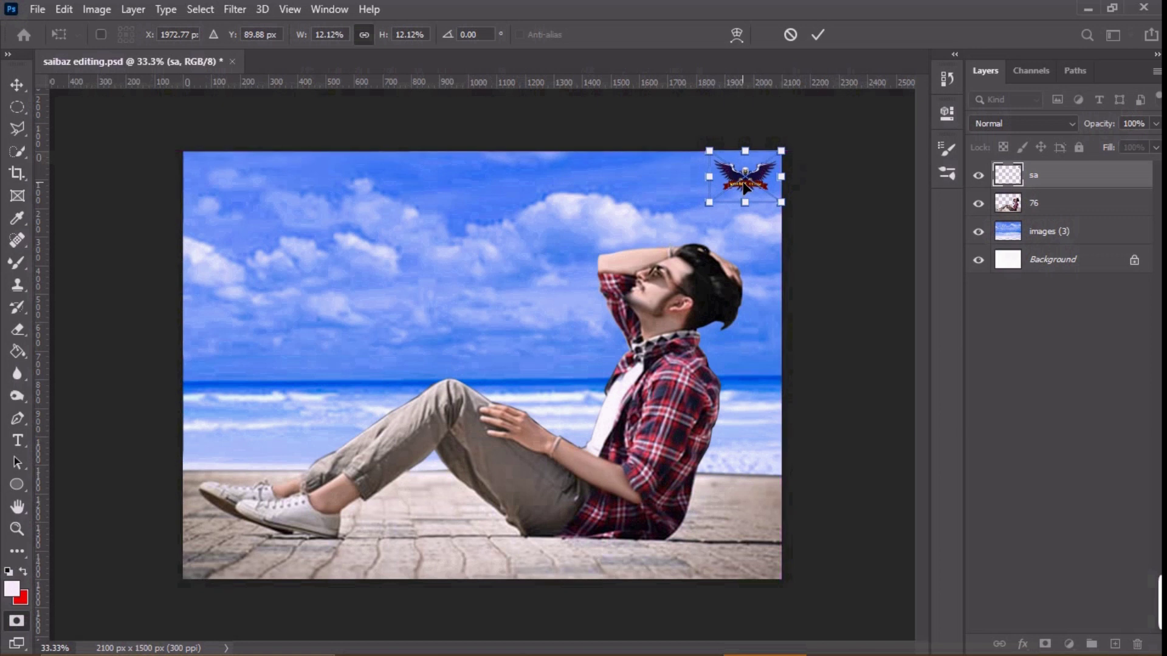
key("Return")
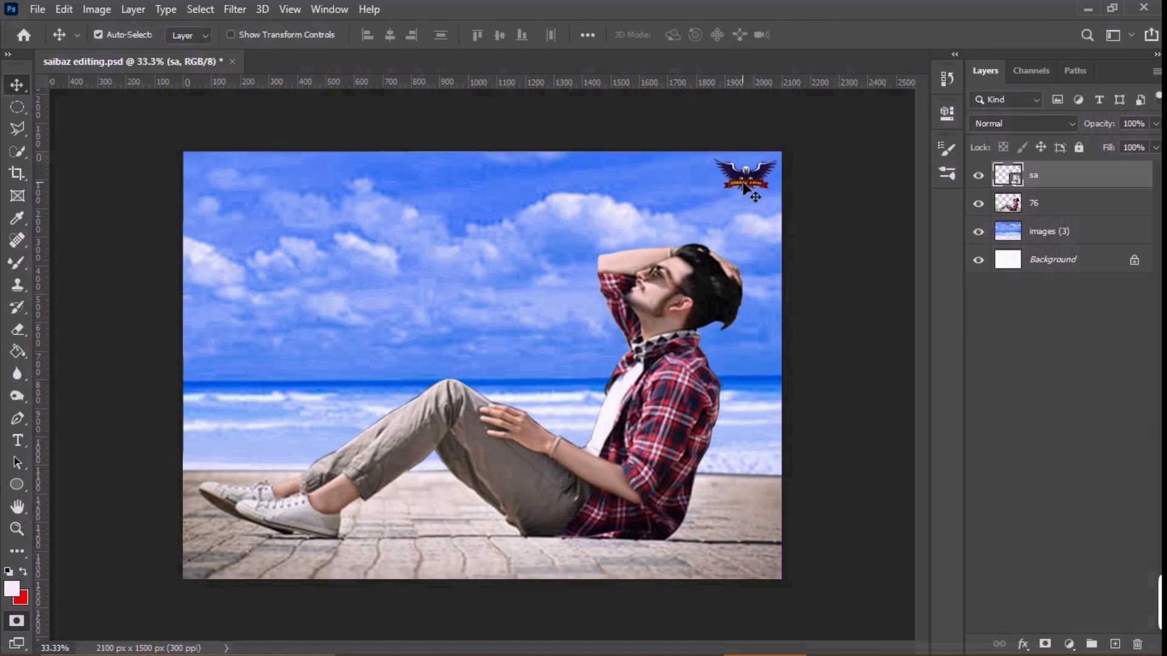
Start Save As and navigate to the New folder inside Pictures.
left_click(40, 9)
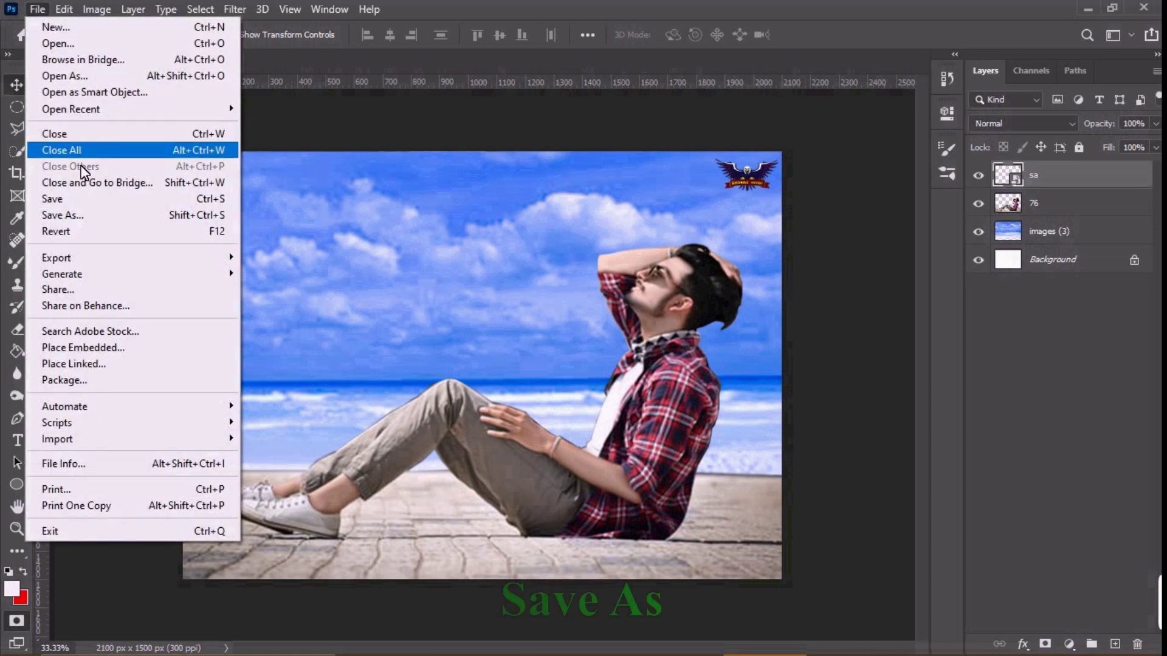
left_click(81, 215)
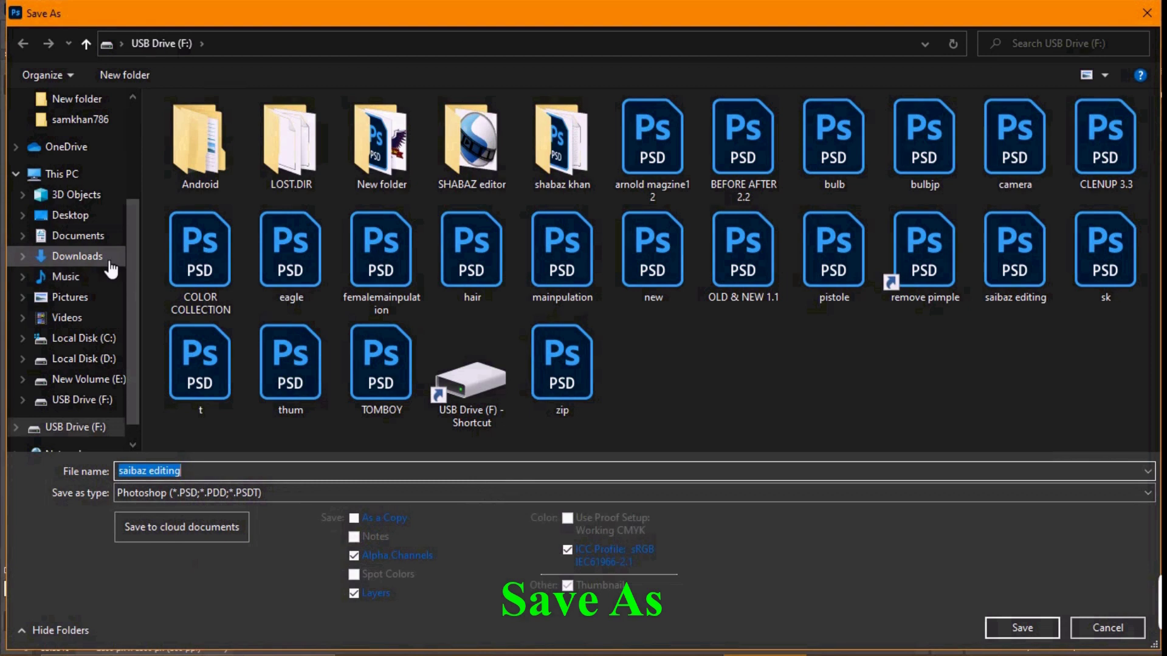
left_click(82, 298)
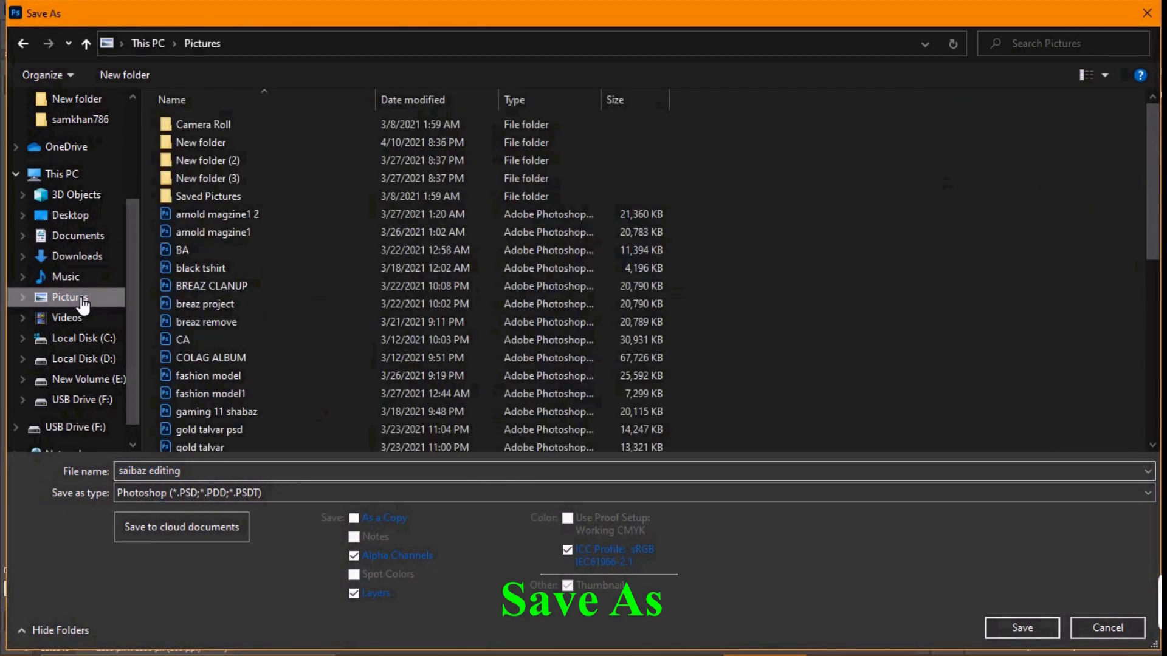
left_click(210, 144)
double_click(210, 143)
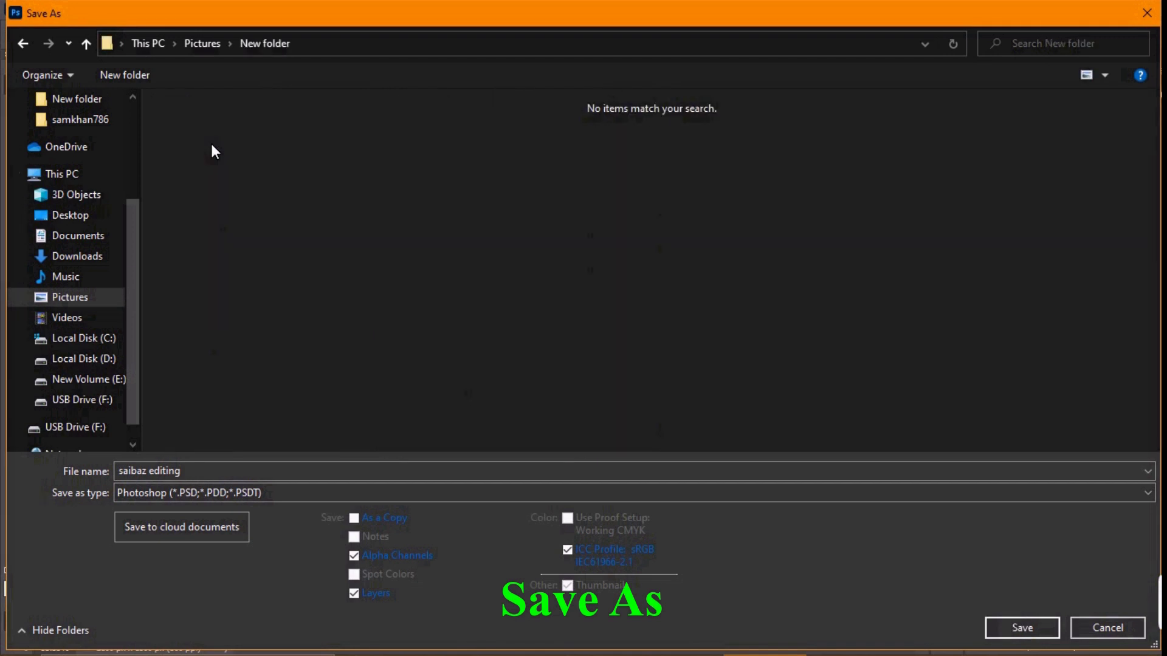
Save the image as JPEG named dfg, accepting the high-quality JPEG options.
left_click(192, 491)
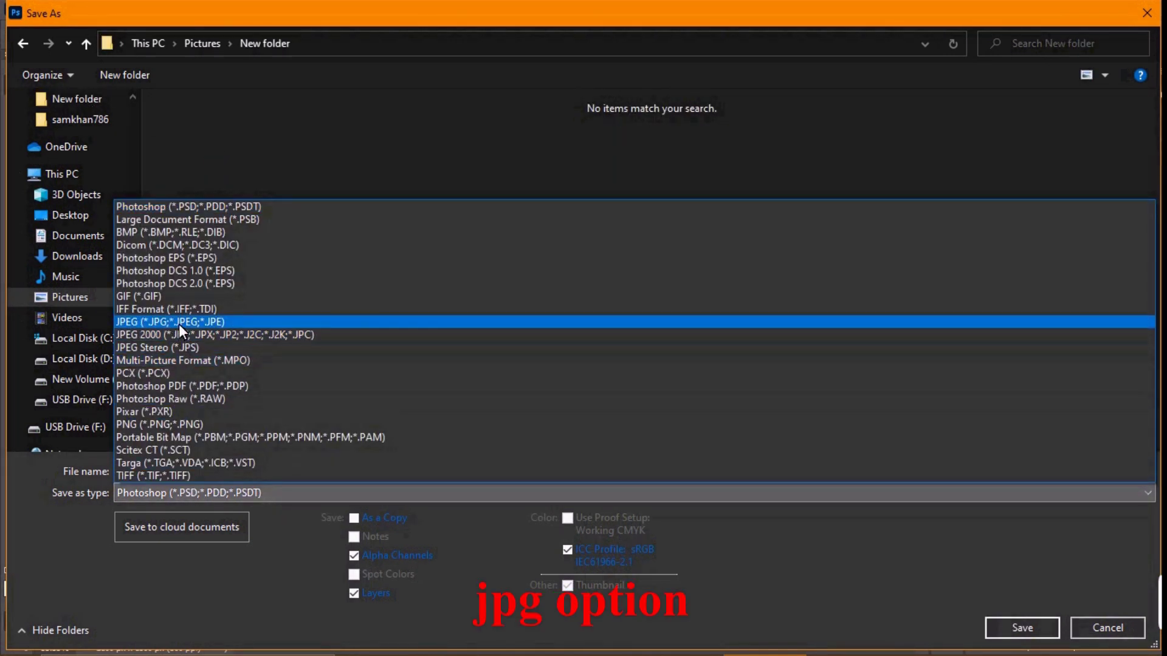
left_click(180, 322)
left_click(195, 473)
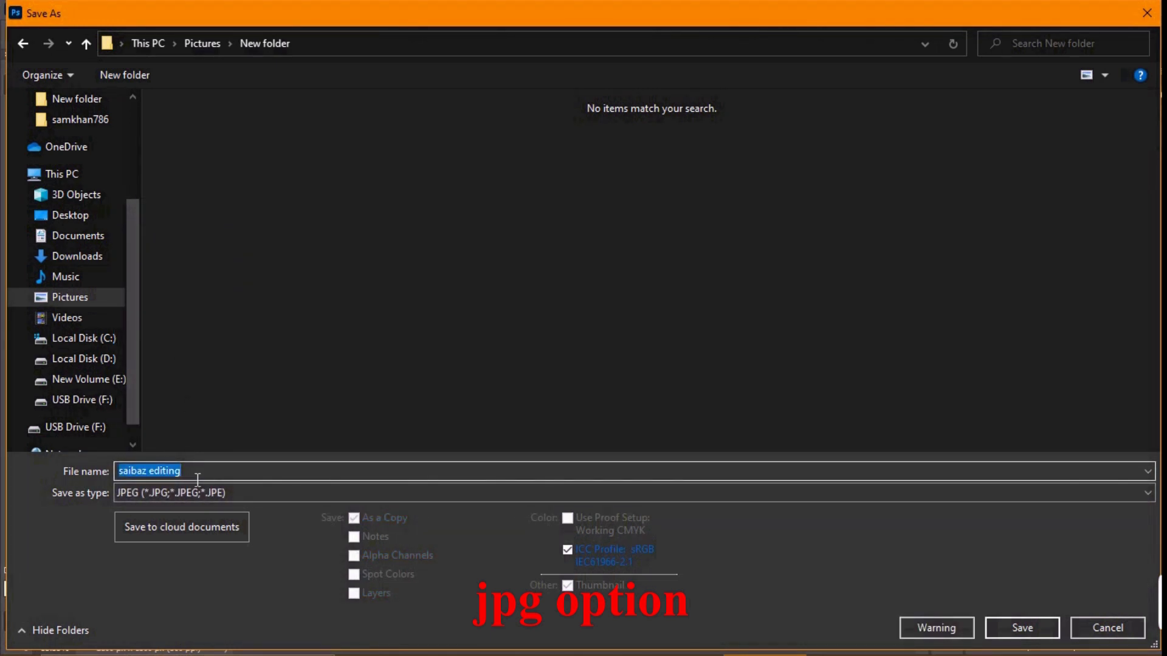
type("dfg")
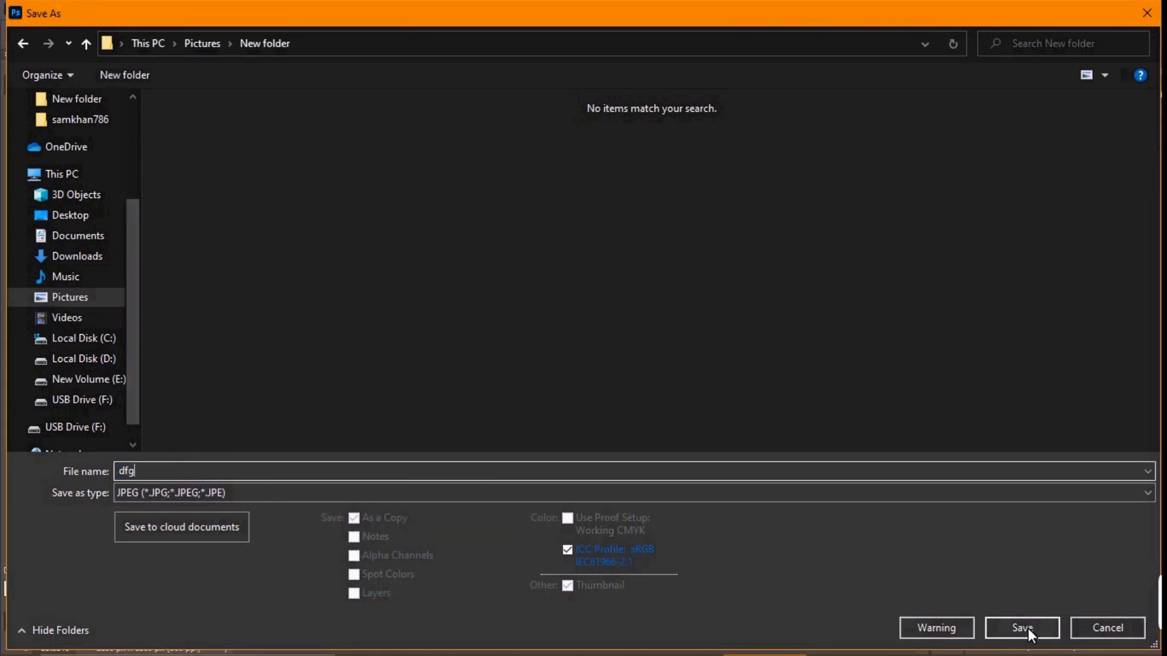
left_click(1023, 628)
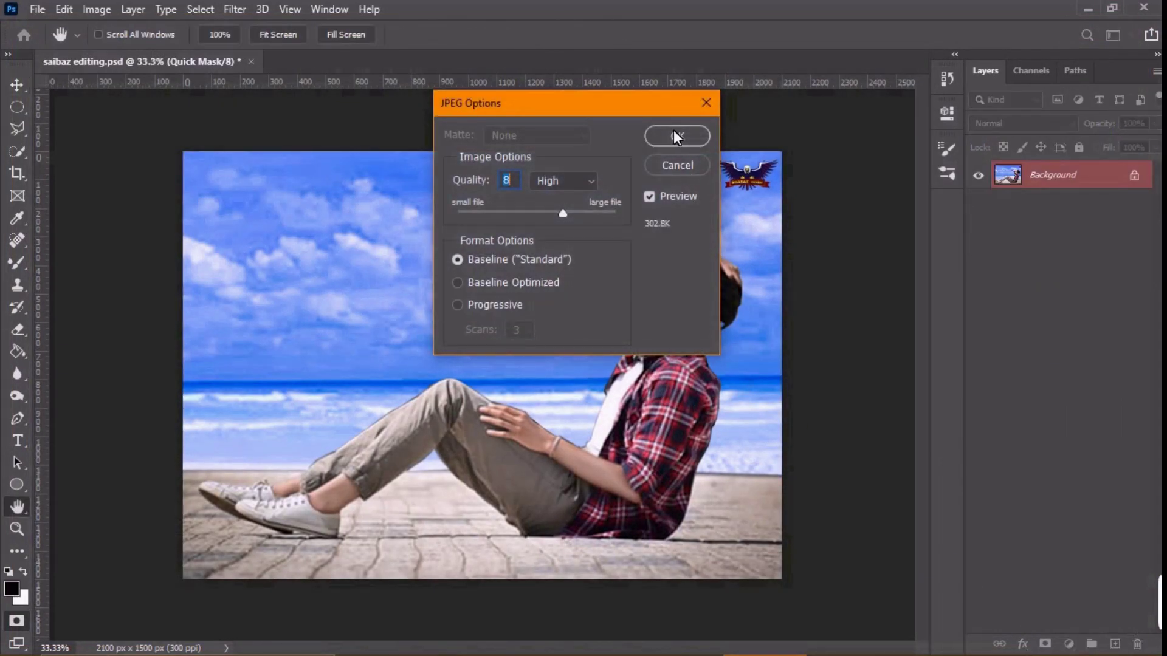
left_click(677, 136)
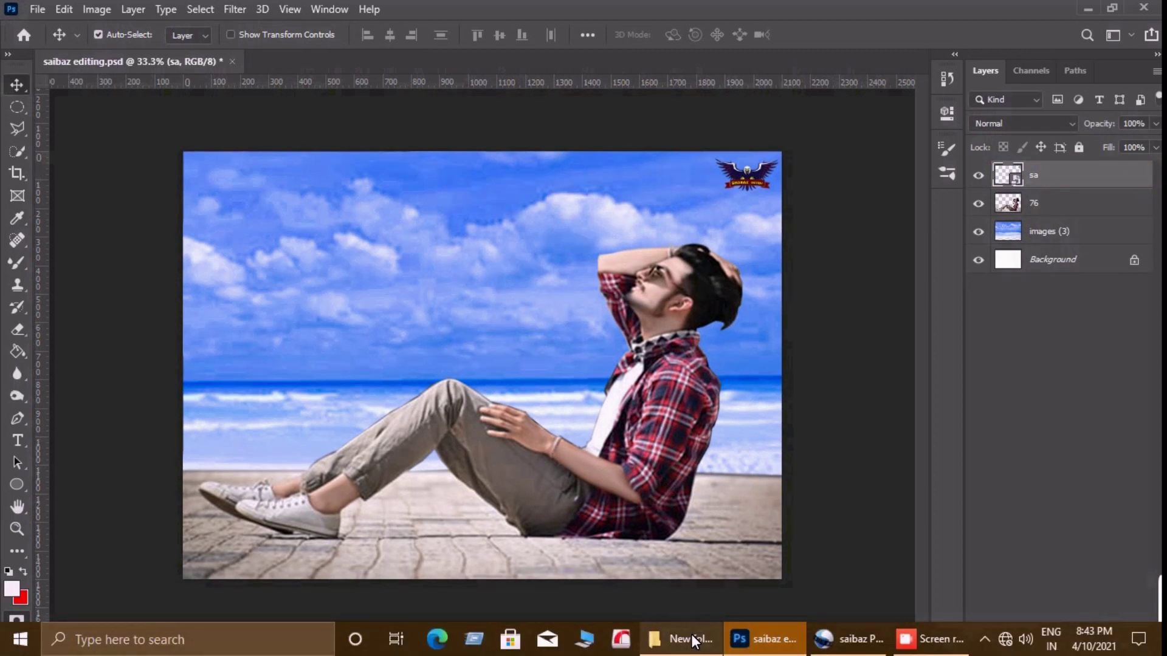
Open dfg in Windows Photos, step to the original 76 photo, then back to dfg.
left_click(693, 640)
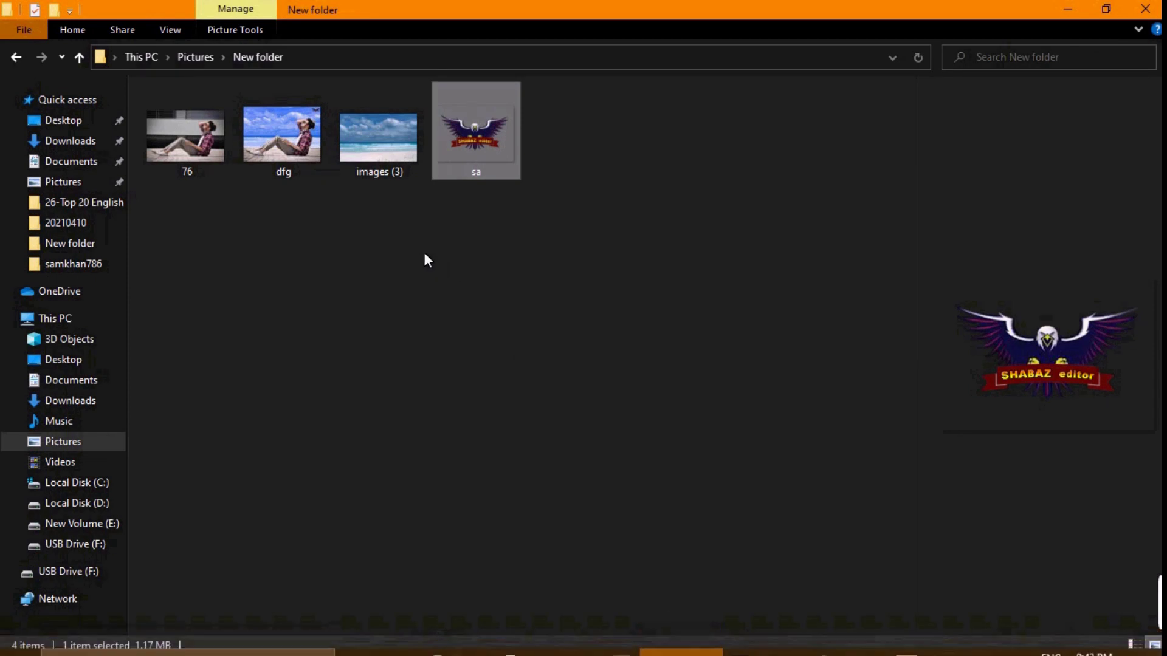
left_click(284, 149)
double_click(283, 150)
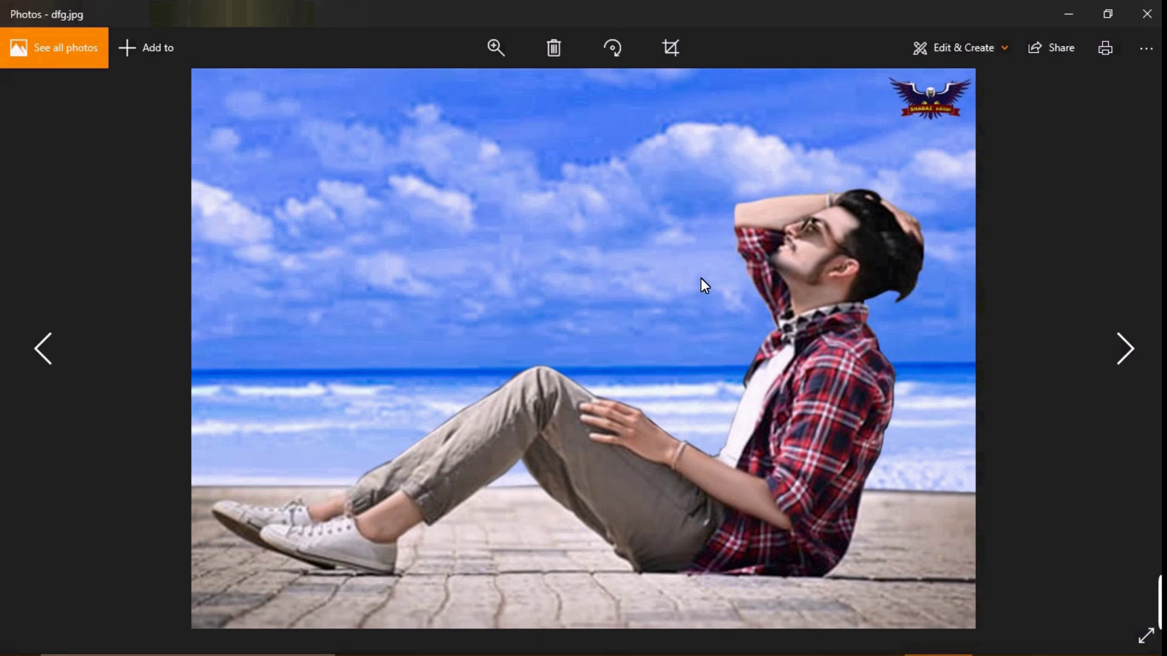
left_click(1130, 347)
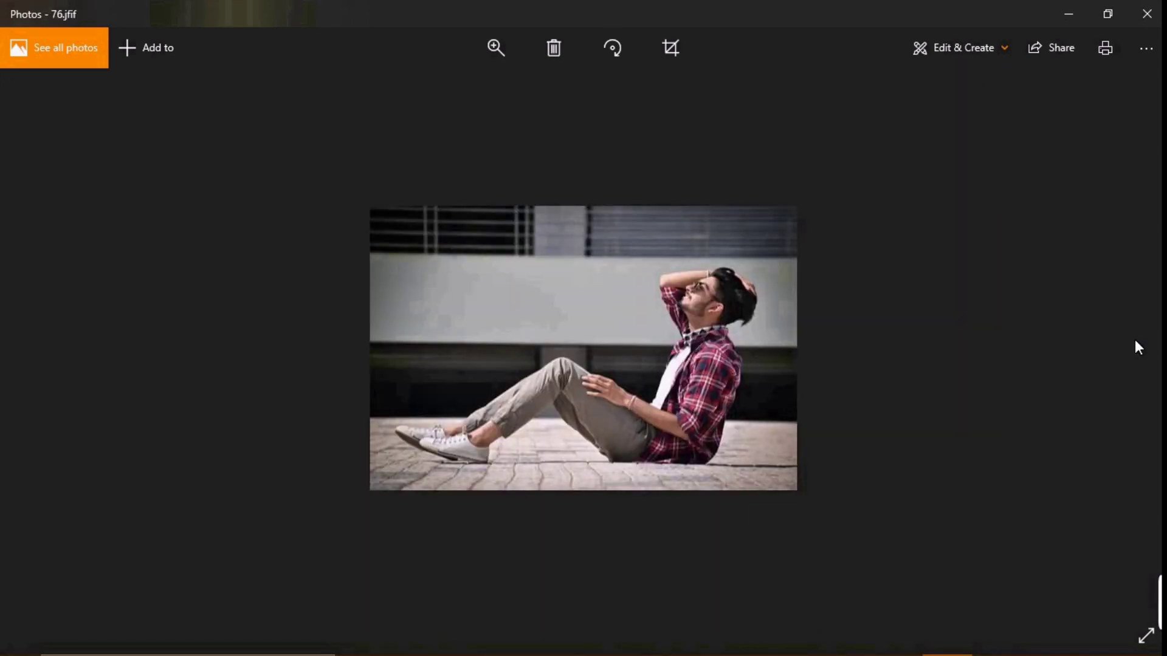
left_click(1132, 348)
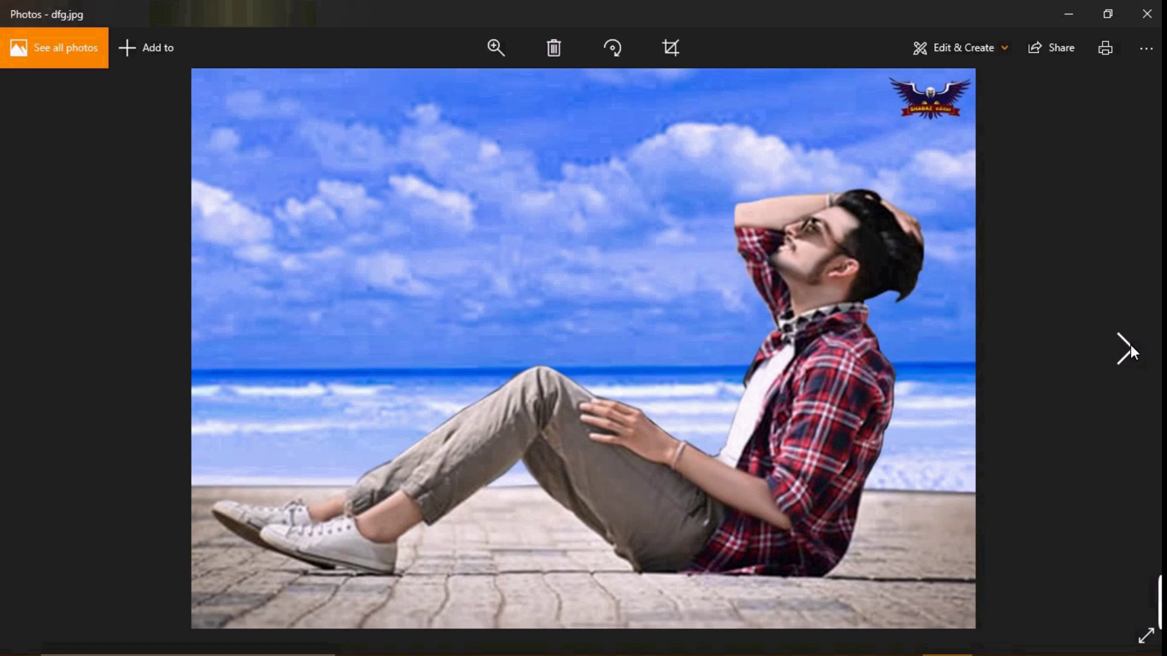